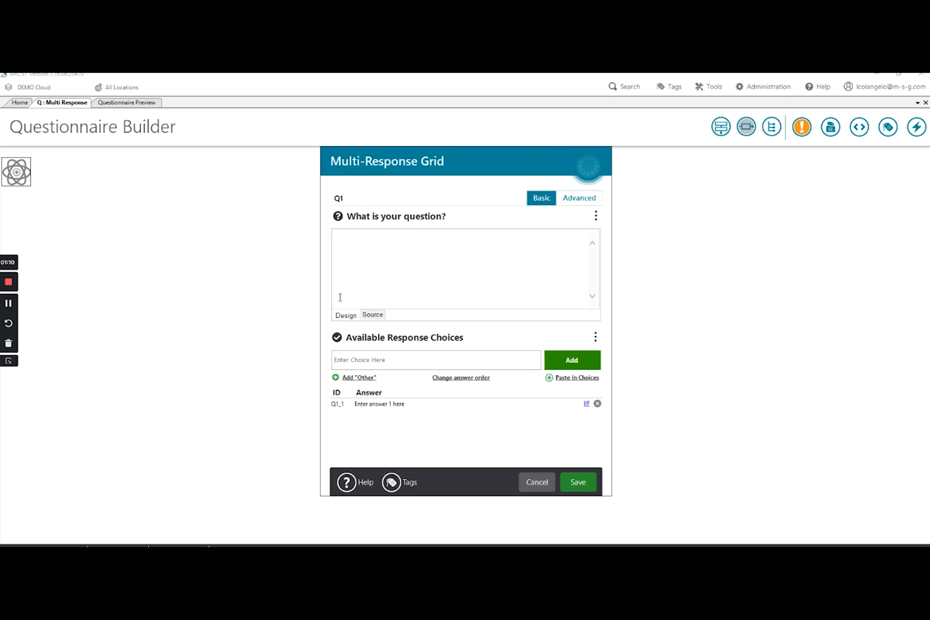
# Rename the multi-response question from Q1 to Games and automatically rename its child commands.
pyautogui.doubleClick(338, 198)
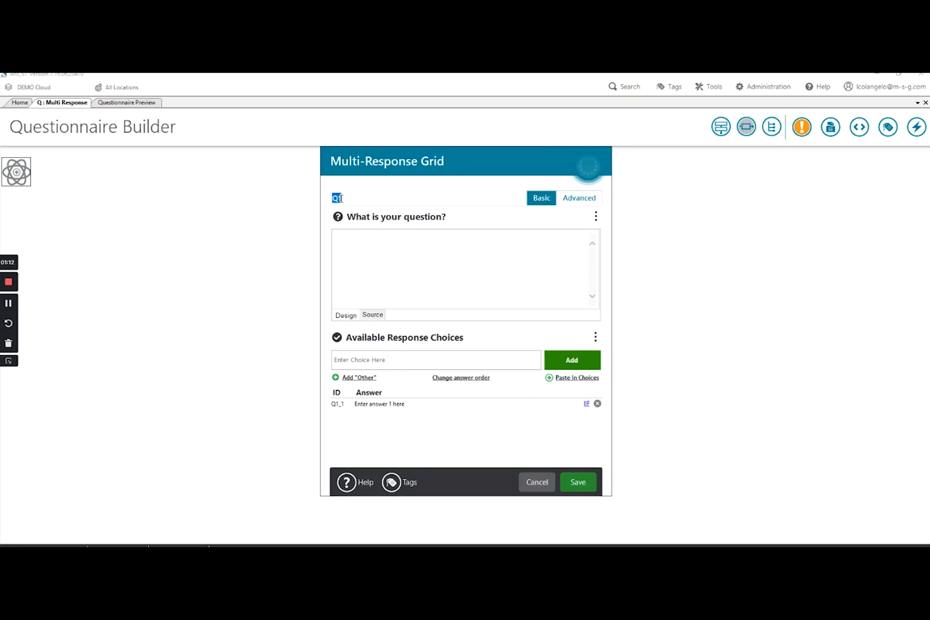
pyautogui.write('Ge')
pyautogui.write('m')
pyautogui.write('es')
pyautogui.press('Return')
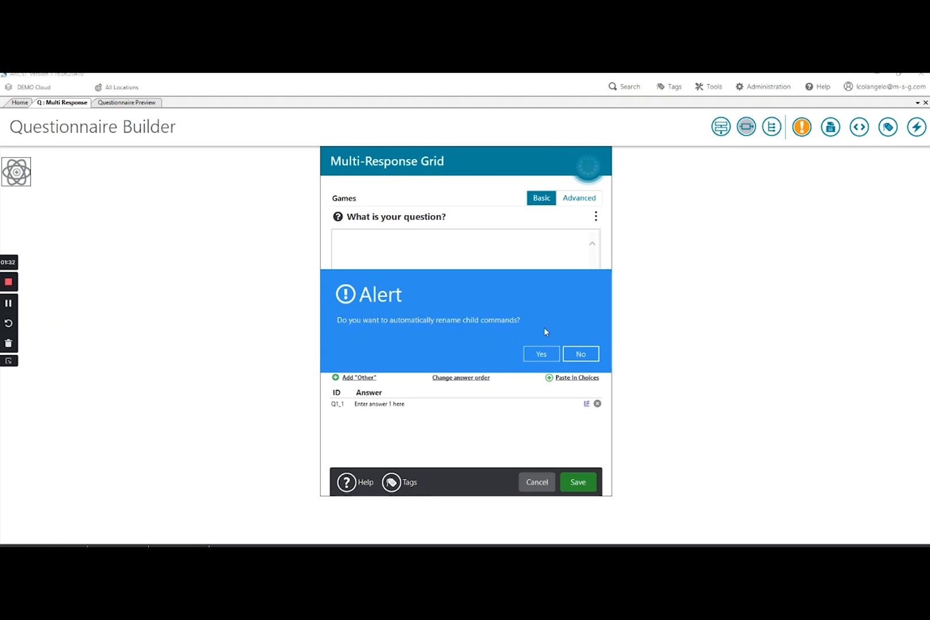
pyautogui.click(542, 361)
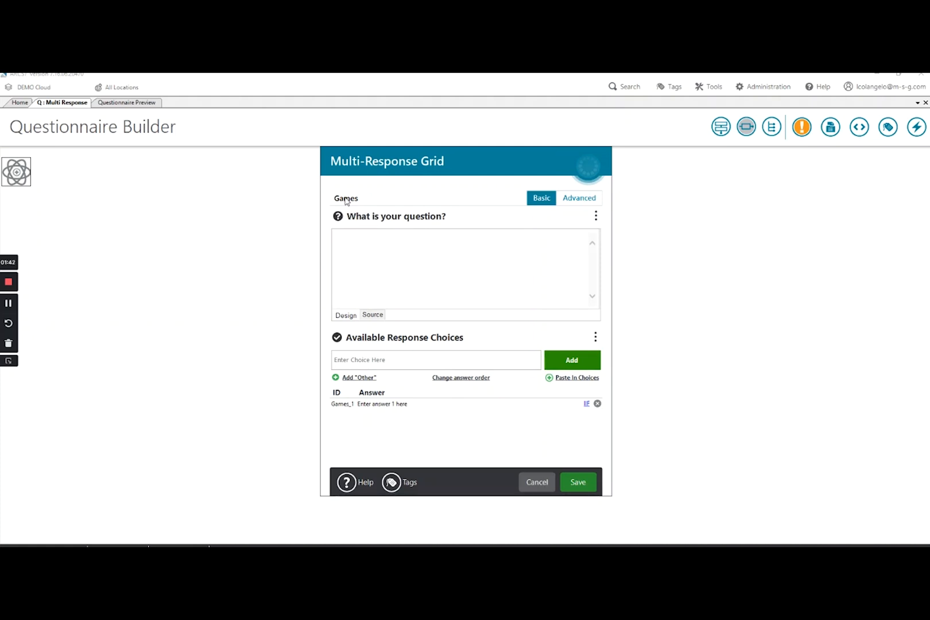
pyautogui.click(350, 403)
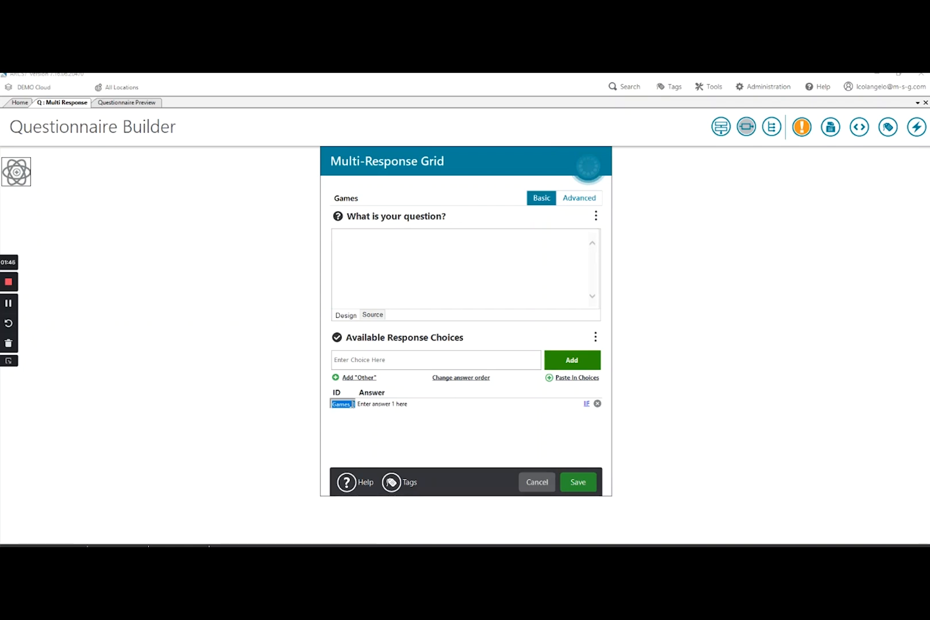
pyautogui.moveTo(352, 405); pyautogui.dragTo(361, 405)
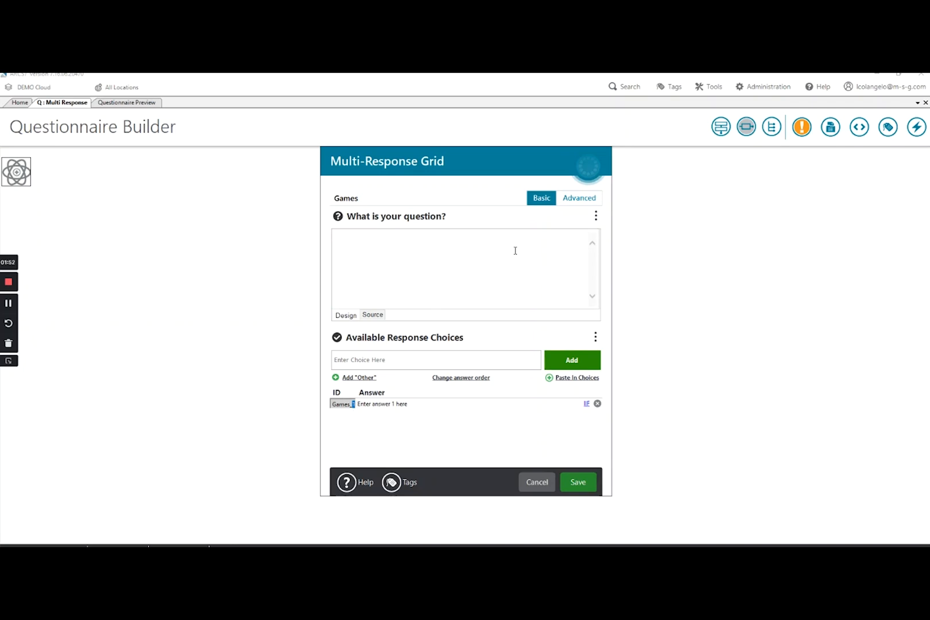
pyautogui.click(516, 268)
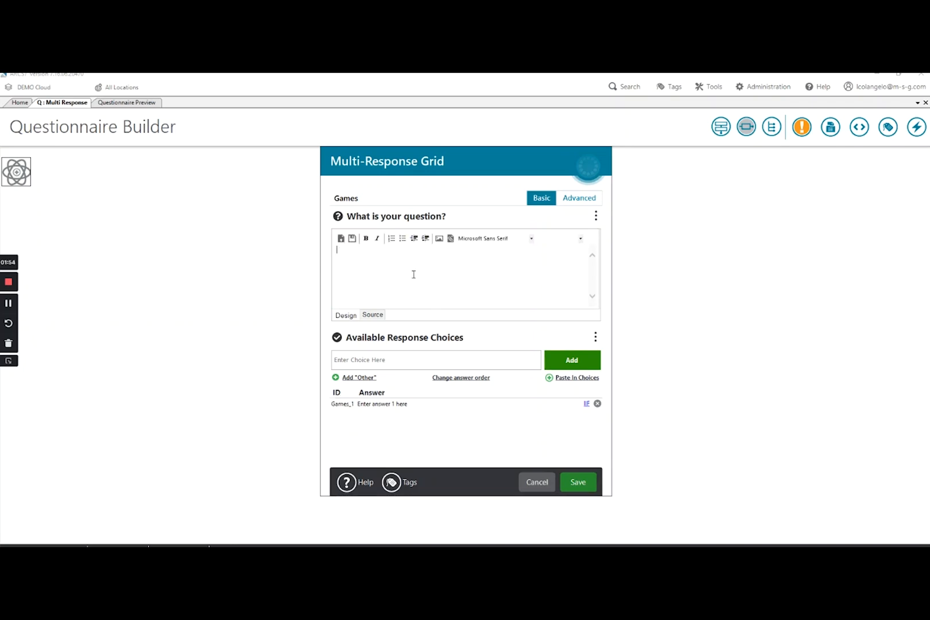
# Add 1, 2 and 3 individually as available response choices.
pyautogui.click(346, 360)
pyautogui.write('1')
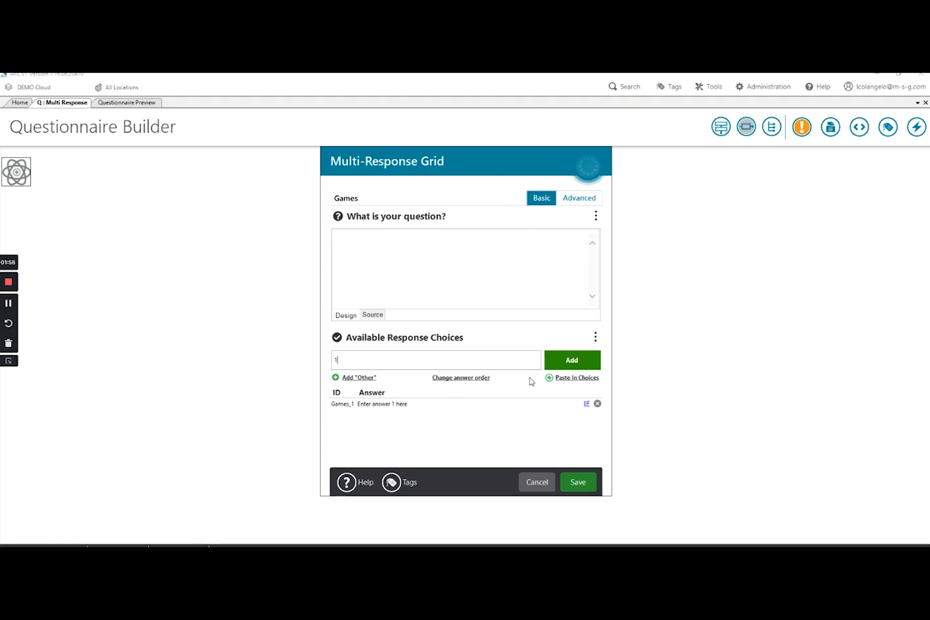
pyautogui.click(567, 362)
pyautogui.write('2')
pyautogui.click(567, 362)
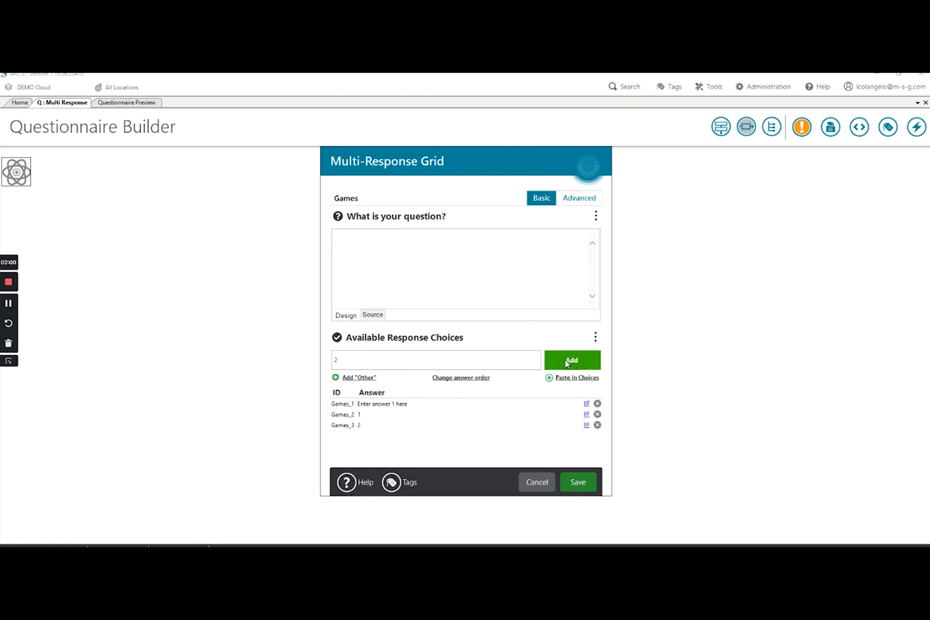
pyautogui.write('3')
pyautogui.click(567, 362)
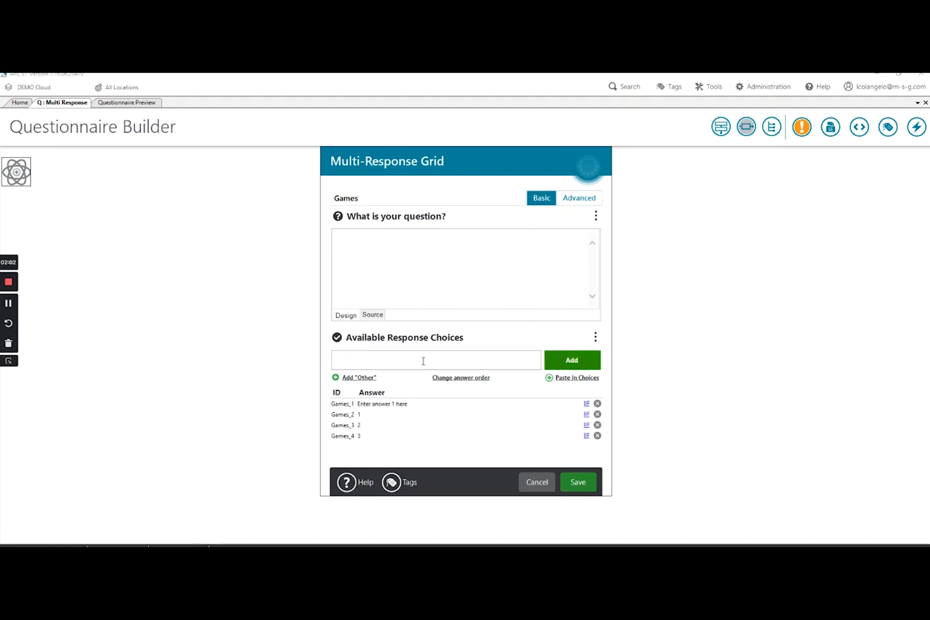
# Bulk-insert the letters a through k as response choices, one per line, removing the existing answers.
pyautogui.click(567, 379)
pyautogui.click(567, 380)
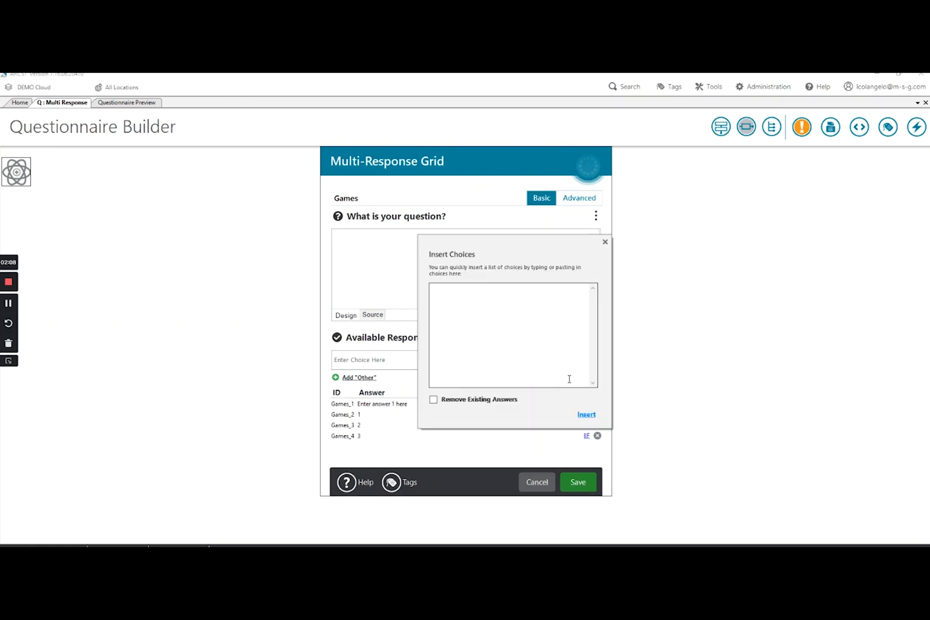
pyautogui.click(523, 317)
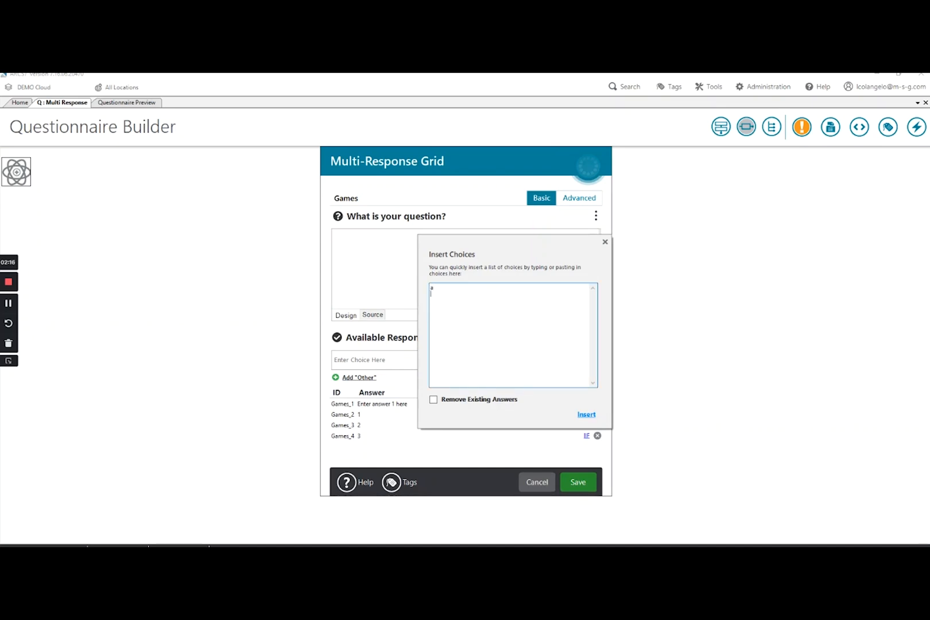
pyautogui.write('a')
pyautogui.press('Return')
pyautogui.write('b')
pyautogui.press('Return')
pyautogui.write('c')
pyautogui.press('Return')
pyautogui.write('d')
pyautogui.press('Return')
pyautogui.write('cd')
pyautogui.press('Return')
pyautogui.moveTo(443, 331); pyautogui.dragTo(392, 270)
pyautogui.write('a')
pyautogui.press('Return')
pyautogui.write('b')
pyautogui.press('Return')
pyautogui.write('c')
pyautogui.press('Return')
pyautogui.write('d e f')
pyautogui.press('Return')
pyautogui.write('g h')
pyautogui.press('Return')
pyautogui.write('i')
pyautogui.press('Return')
pyautogui.write('j')
pyautogui.press('Return')
pyautogui.write('k')
pyautogui.press('Return')
pyautogui.click(434, 400)
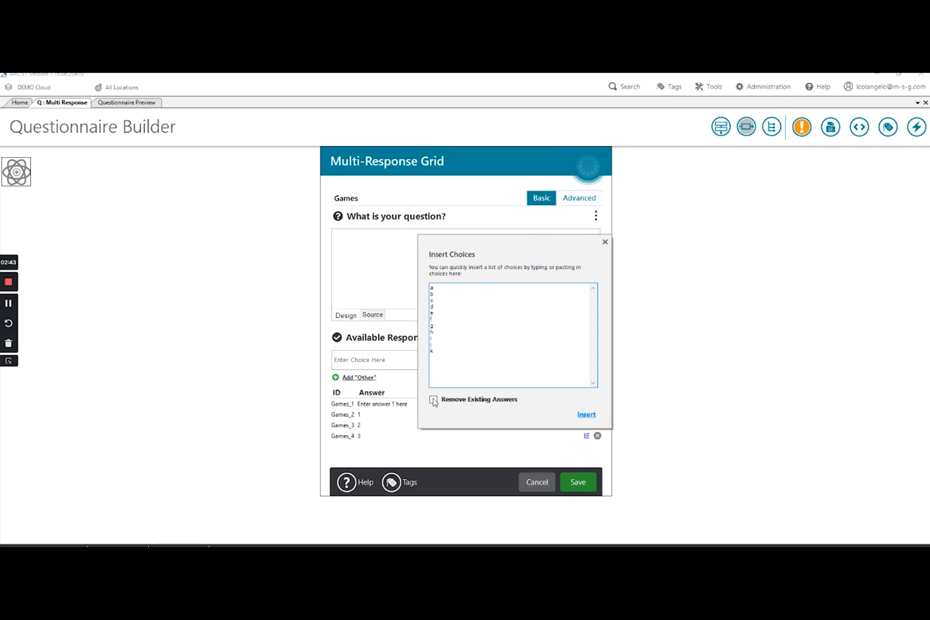
pyautogui.click(592, 416)
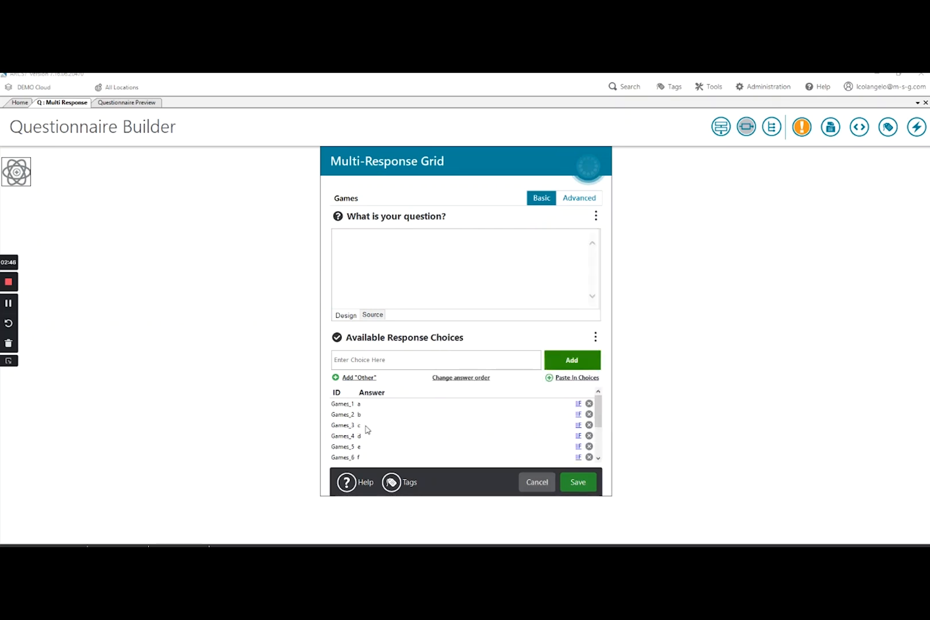
pyautogui.scroll(-3, 368, 428)
pyautogui.scroll(3, 386, 437)
# Set the default value to the attribute Types of games really enjoyed and automatically generate its answer list.
pyautogui.click(581, 201)
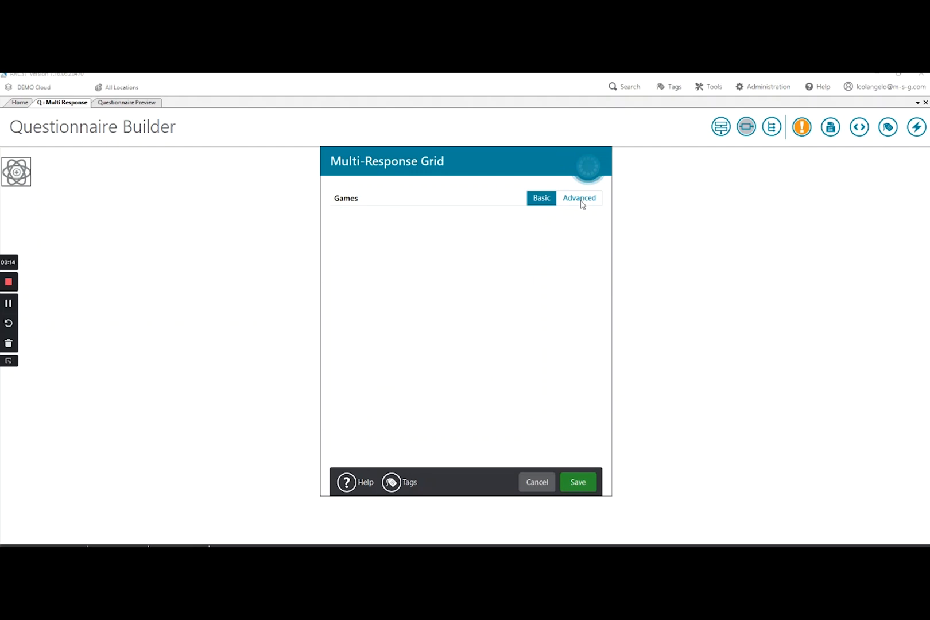
pyautogui.click(592, 257)
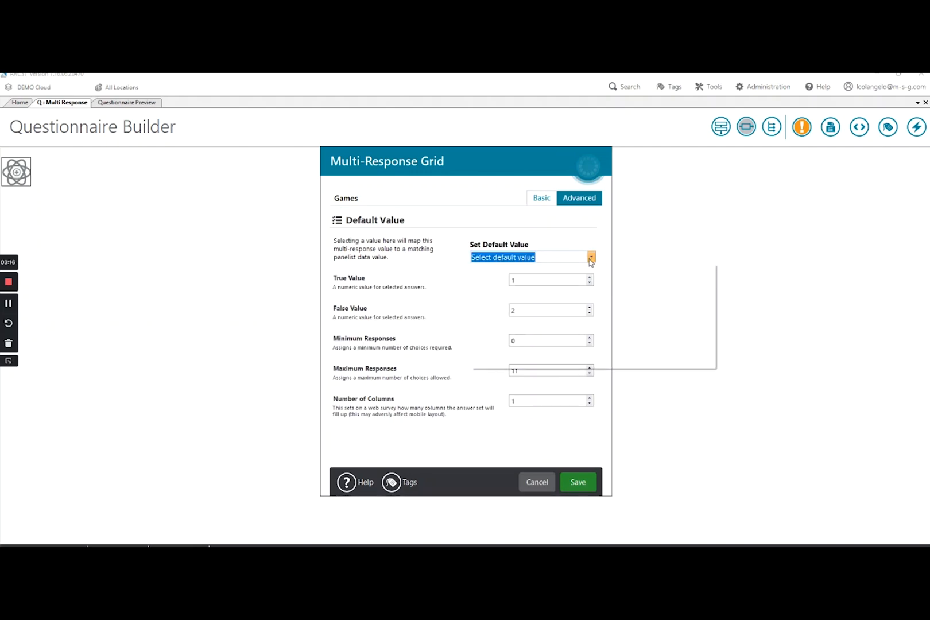
pyautogui.moveTo(712, 281); pyautogui.dragTo(714, 348)
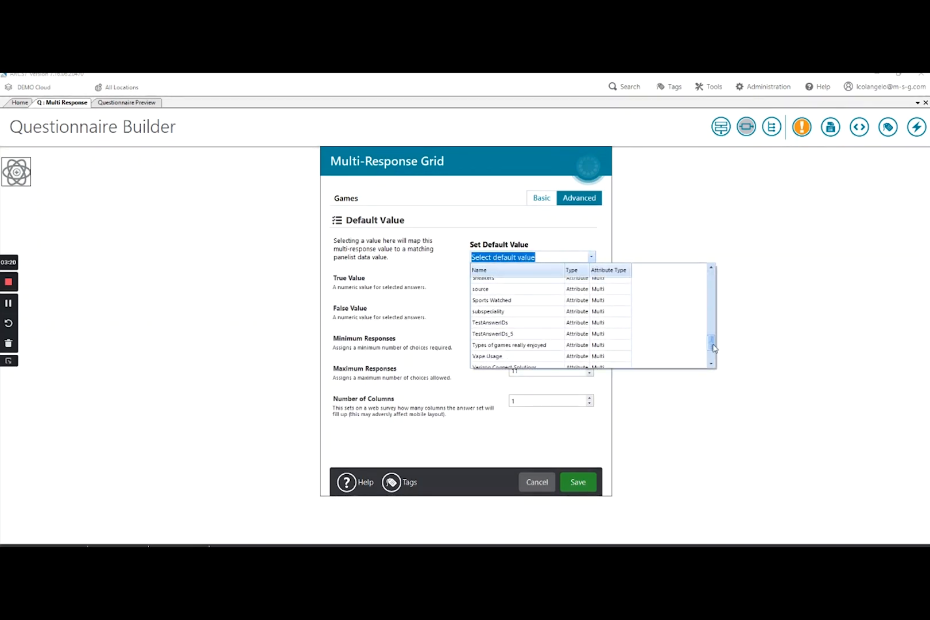
pyautogui.click(523, 345)
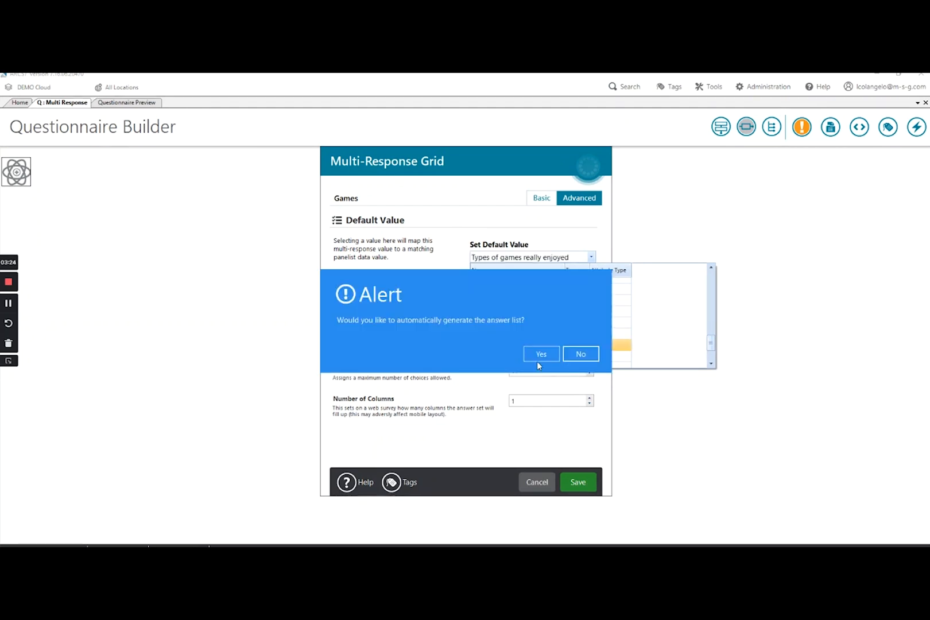
pyautogui.click(537, 359)
pyautogui.click(410, 341)
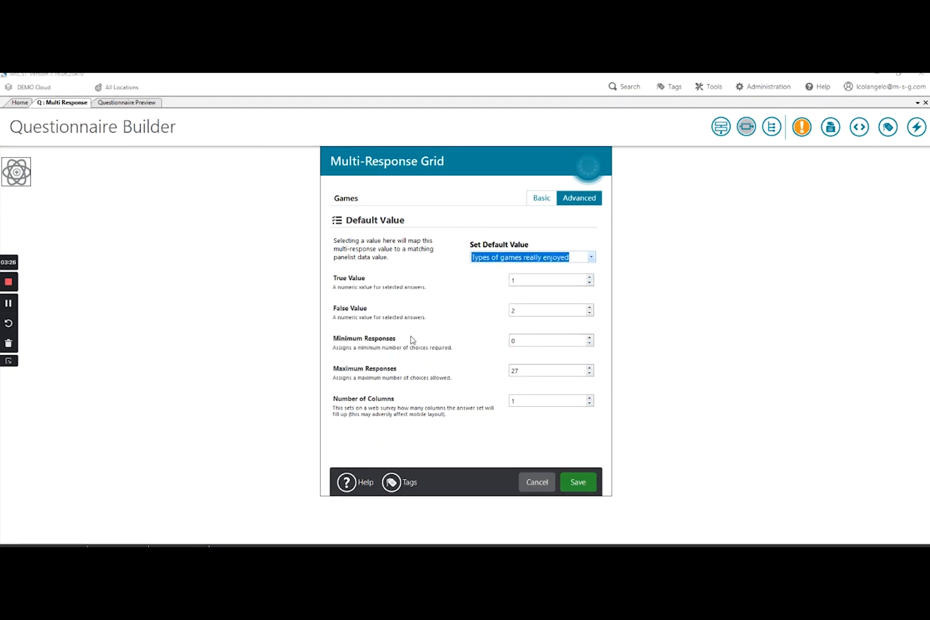
# Change the ID of the Horror response choice to Games_Horror.
pyautogui.click(542, 199)
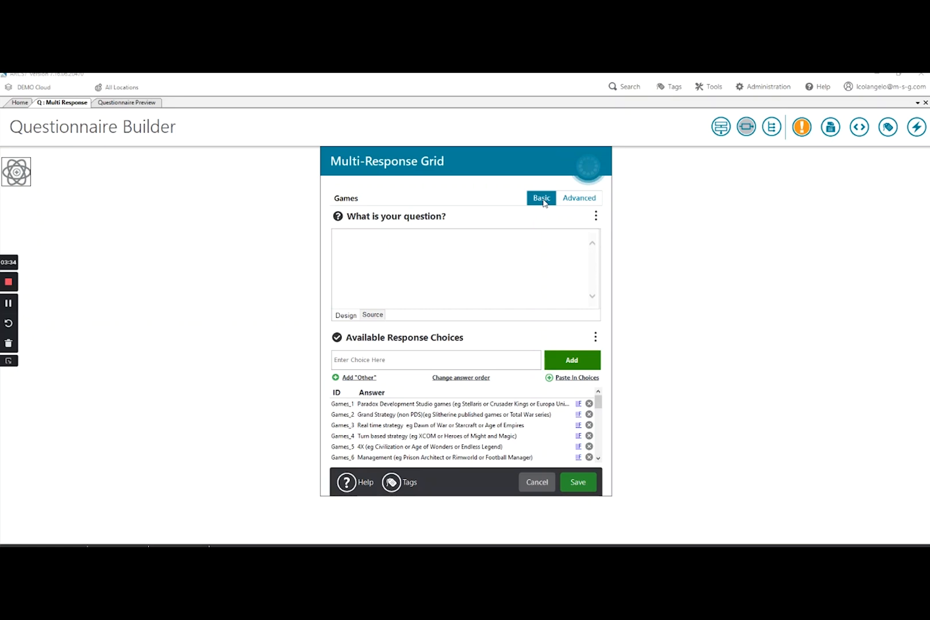
pyautogui.click(600, 415)
pyautogui.moveTo(601, 424); pyautogui.dragTo(600, 469)
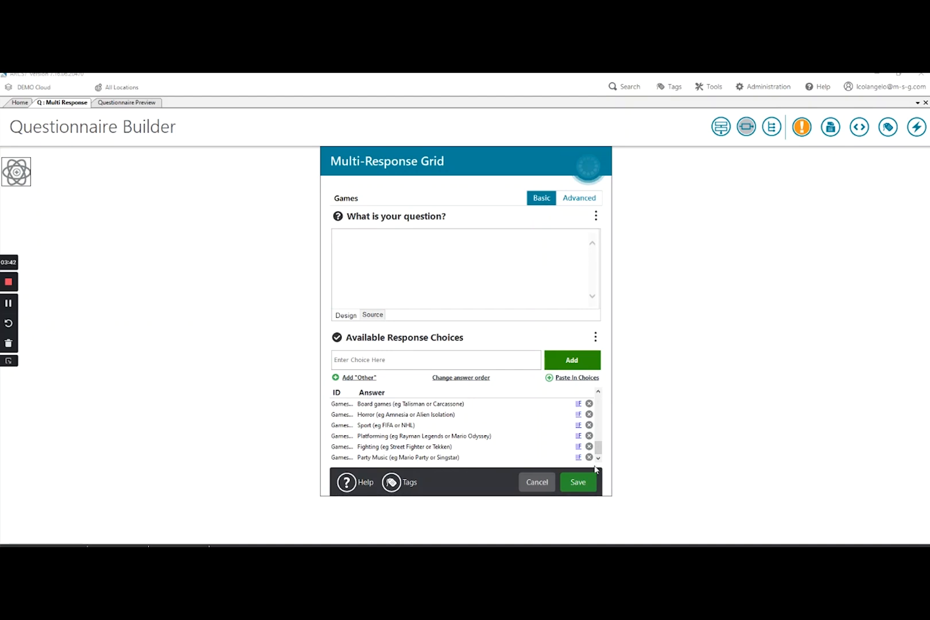
pyautogui.click(351, 416)
pyautogui.click(352, 416)
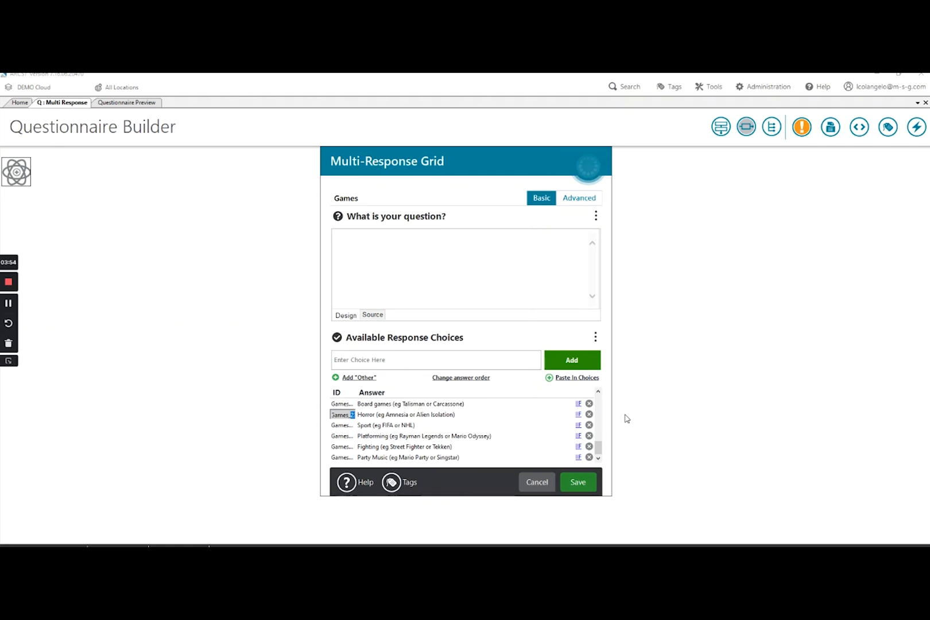
pyautogui.write('Hor')
pyautogui.write('ror')
# Change the ID of the Puzzle response choice to Games_Puzzles.
pyautogui.scroll(1, 396, 428)
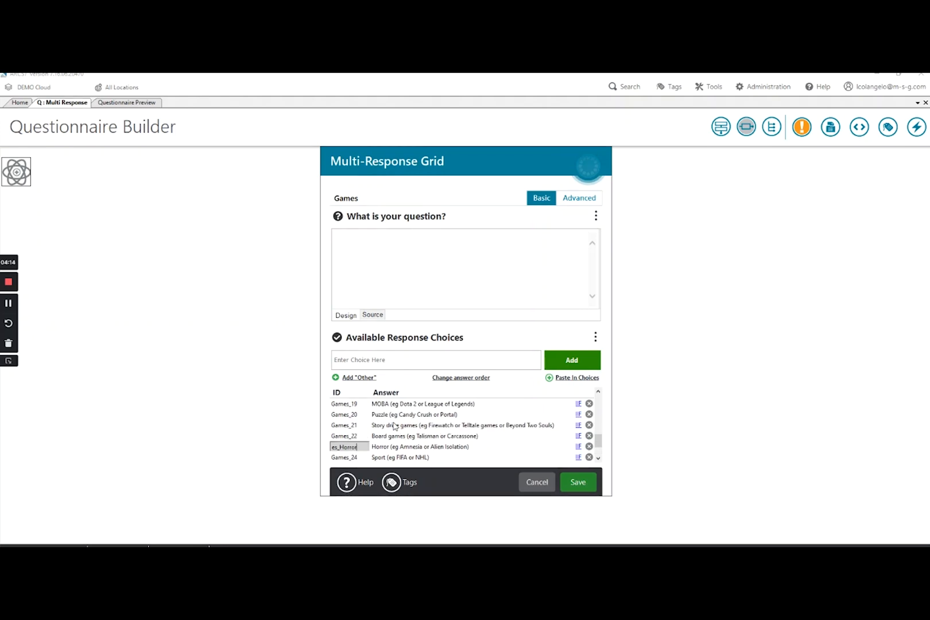
pyautogui.scroll(1, 374, 422)
pyautogui.scroll(-1, 374, 422)
pyautogui.click(348, 414)
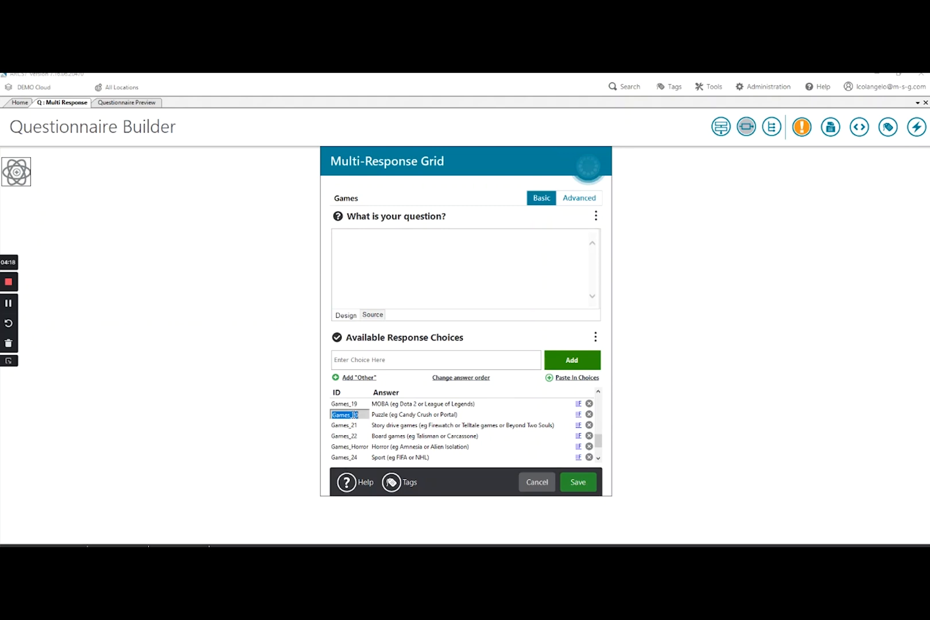
pyautogui.click(356, 414)
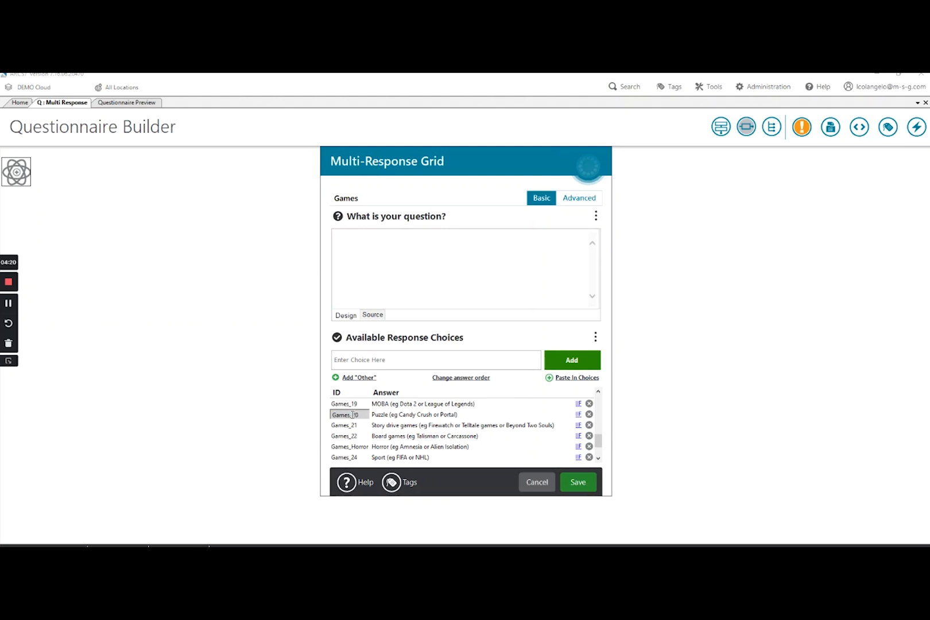
pyautogui.moveTo(351, 414); pyautogui.dragTo(369, 417)
pyautogui.write('Puzzle')
pyautogui.click(379, 359)
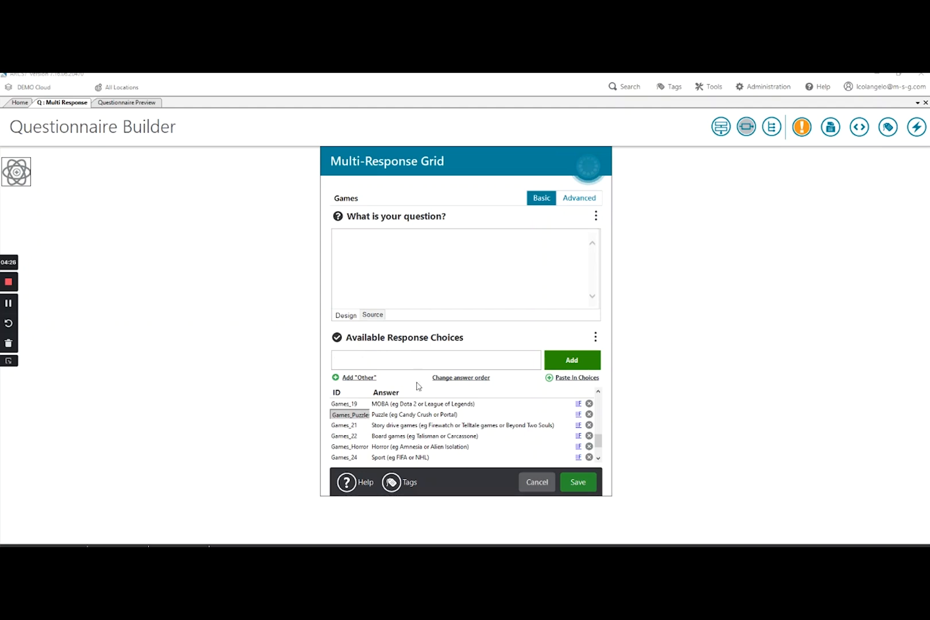
# Enter the question text "Please choose your favorite games (choose as many as you want).".
pyautogui.click(401, 286)
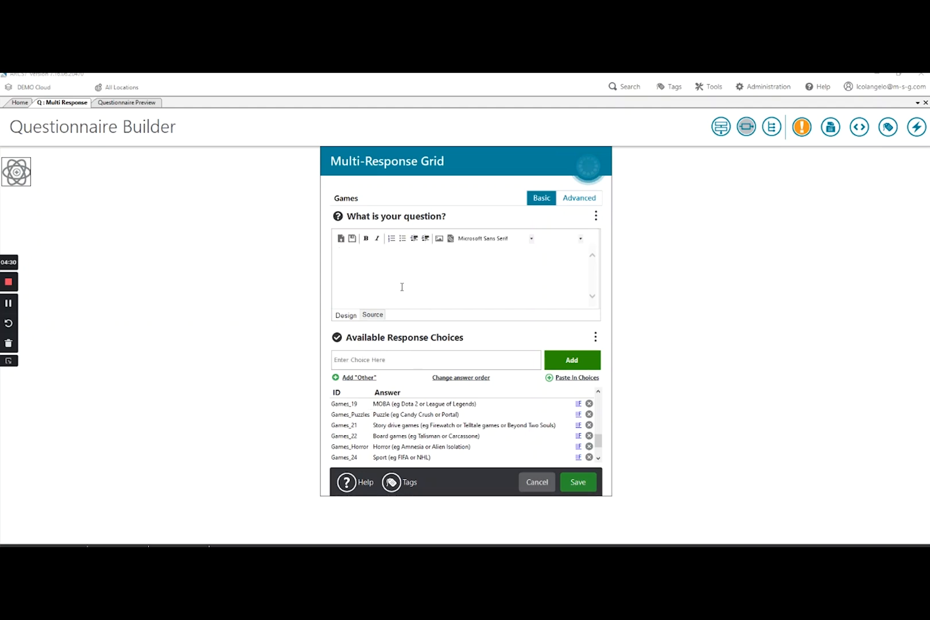
pyautogui.write('Please choose your fa')
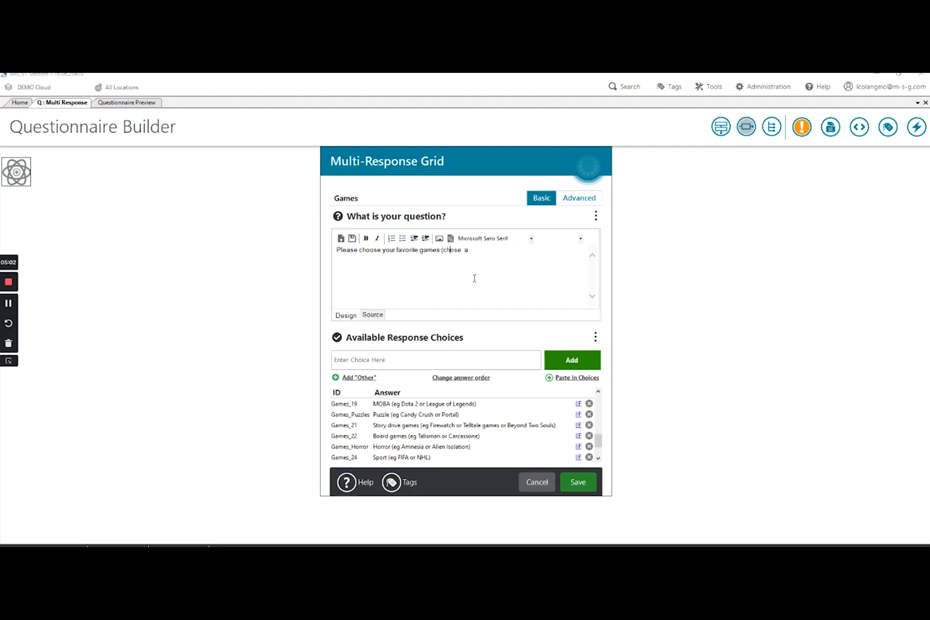
pyautogui.write('ose  as many as you want).')
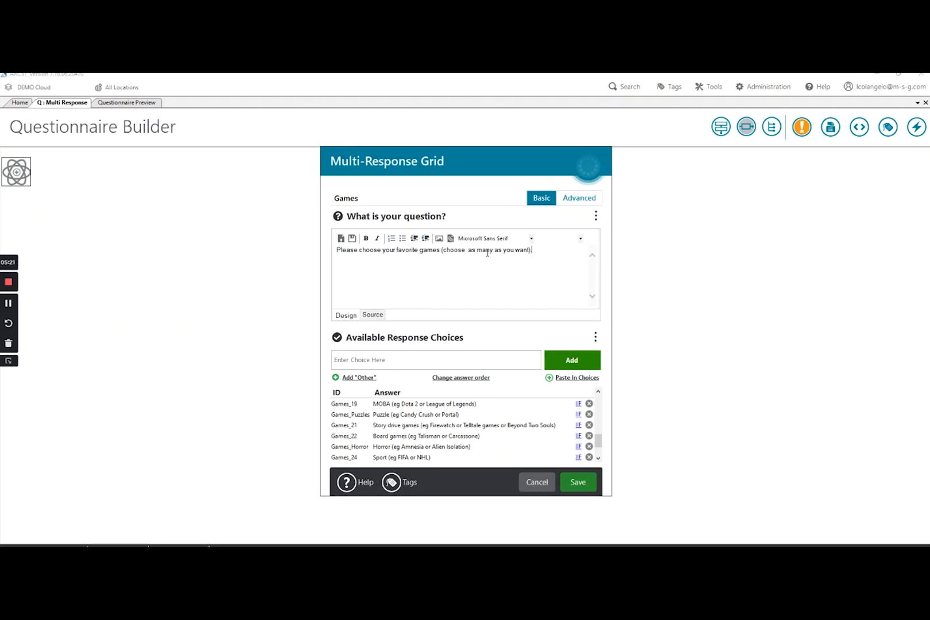
# Review the advanced true value and minimum responses settings, and save the Games question.
pyautogui.click(585, 201)
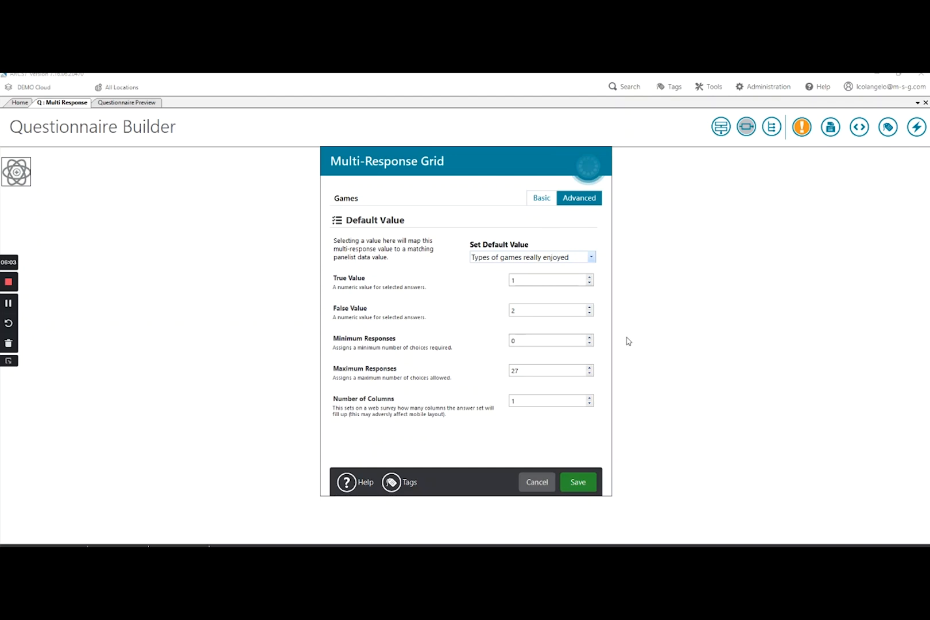
pyautogui.click(544, 282)
pyautogui.click(525, 343)
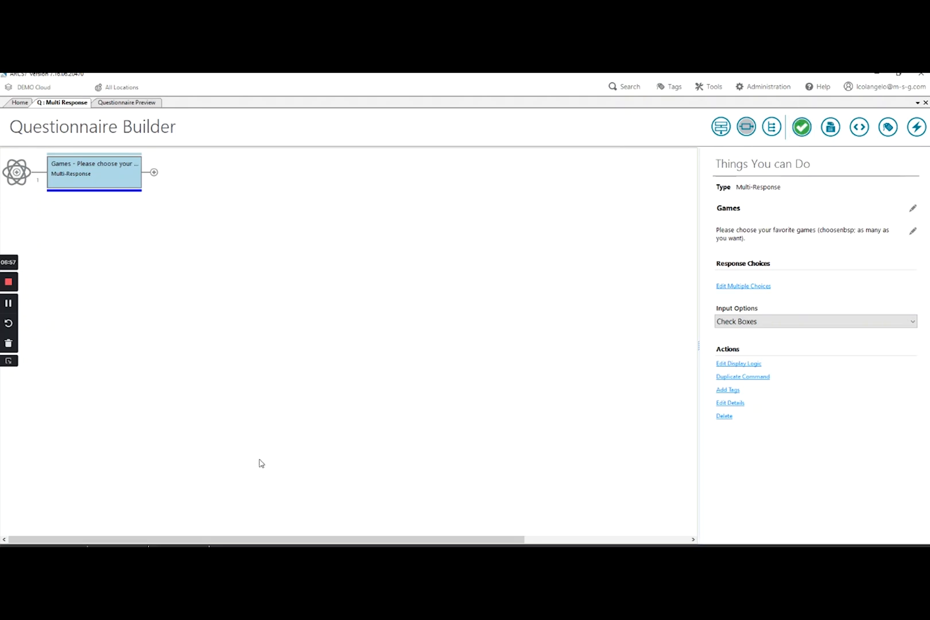
# Set the Games question's input option to Selection Boxes.
pyautogui.click(760, 323)
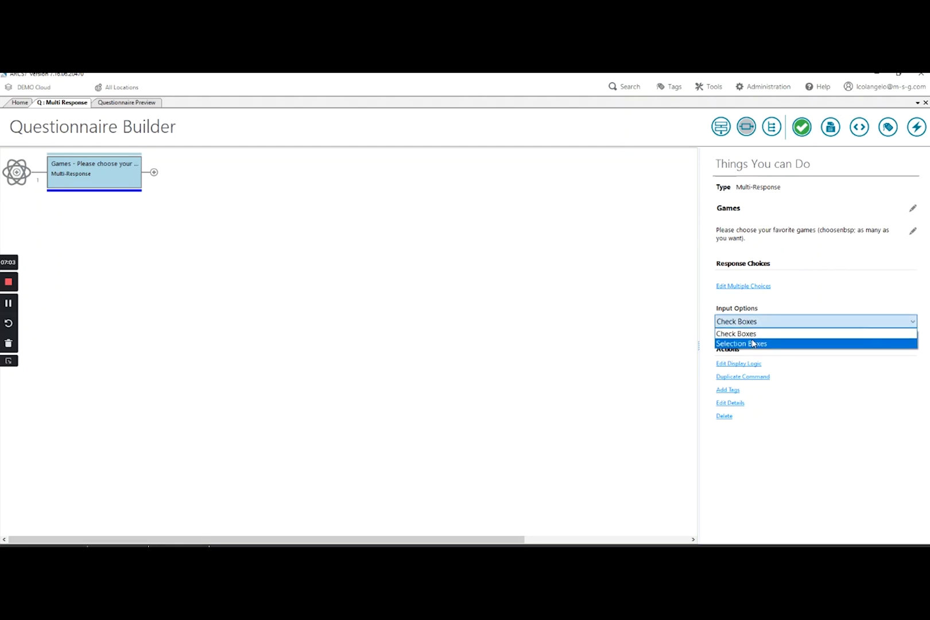
pyautogui.click(754, 343)
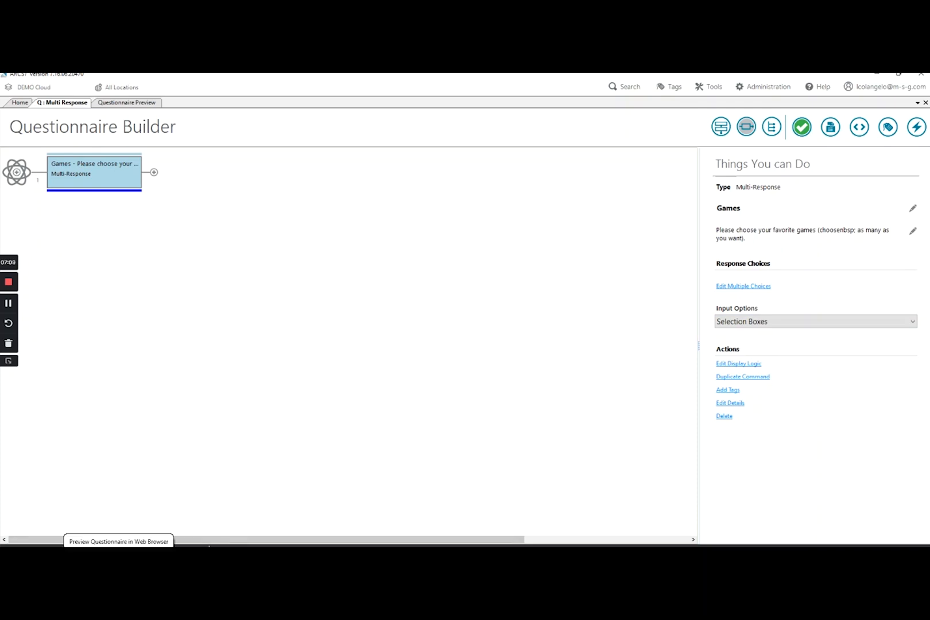
# Preview the questionnaire in the web browser and test-select the Paradox Development Studio, turn based strategy and simulator choices.
pyautogui.click(71, 545)
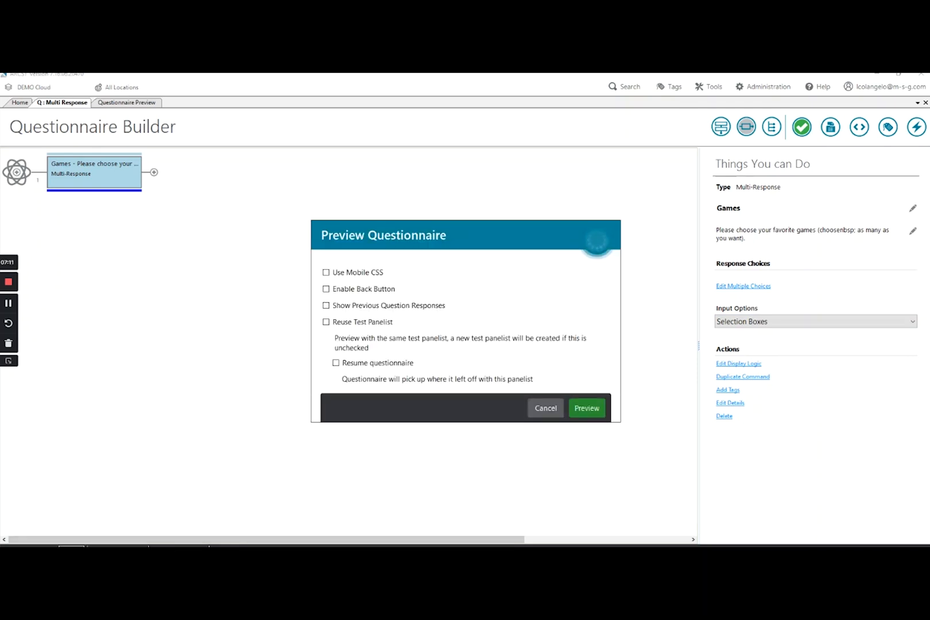
pyautogui.click(581, 408)
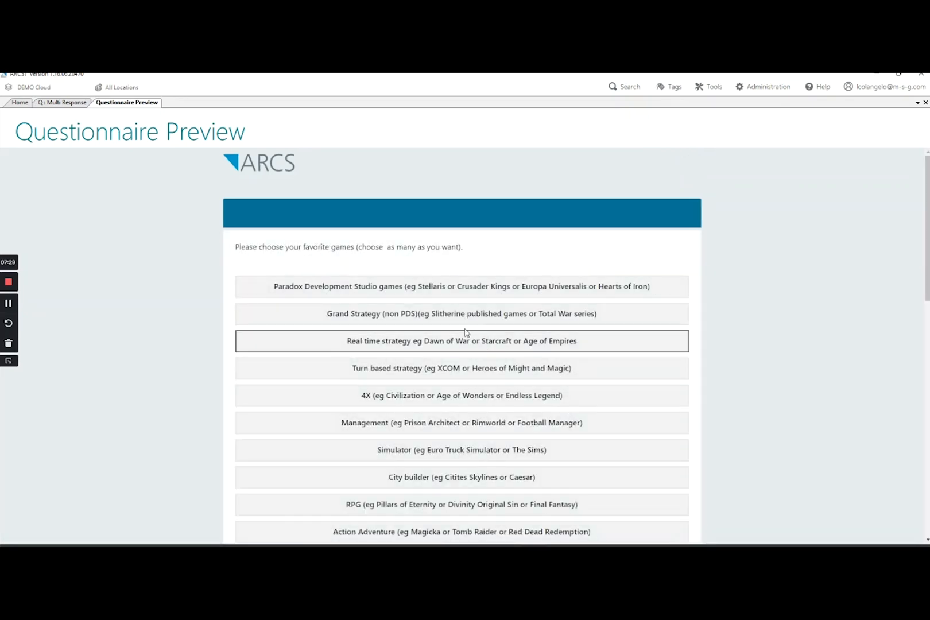
pyautogui.click(447, 303)
pyautogui.click(447, 369)
pyautogui.click(451, 448)
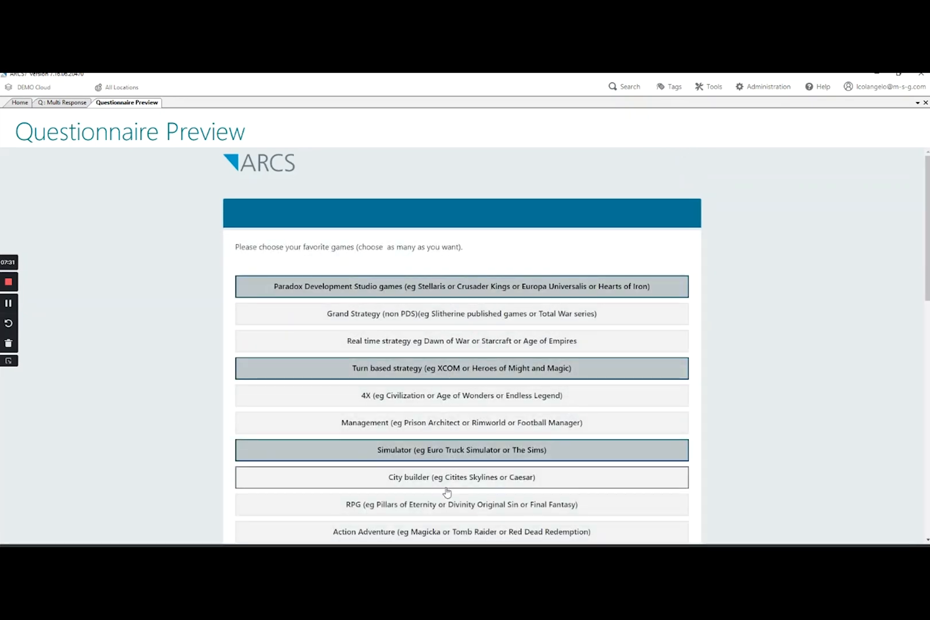
# Test-select the Racing, Battle Royale, Horror and Party Music choices, submit the answers and close the questionnaire preview.
pyautogui.scroll(-3, 442, 497)
pyautogui.click(429, 448)
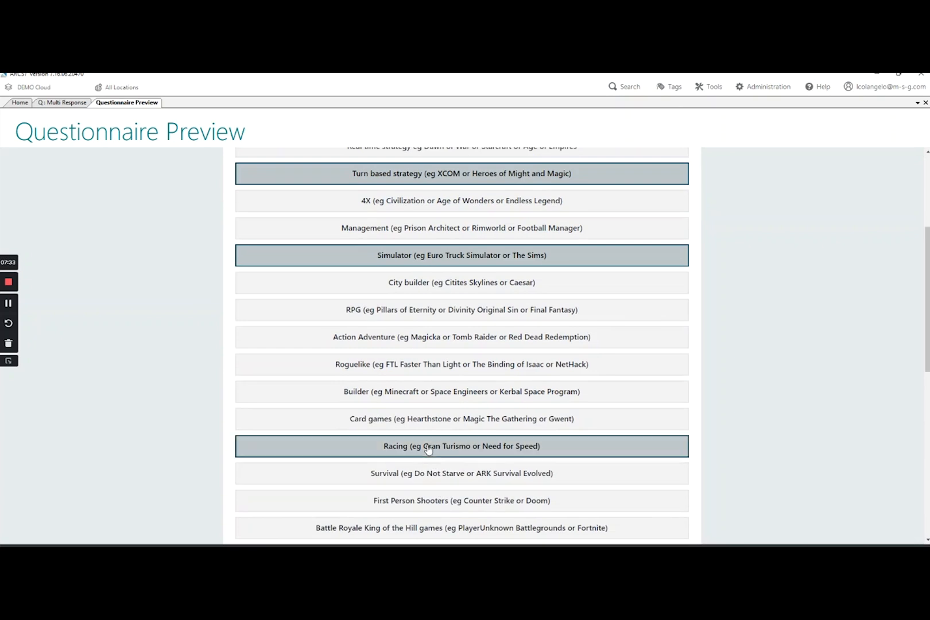
pyautogui.click(425, 528)
pyautogui.scroll(-3, 435, 496)
pyautogui.click(435, 497)
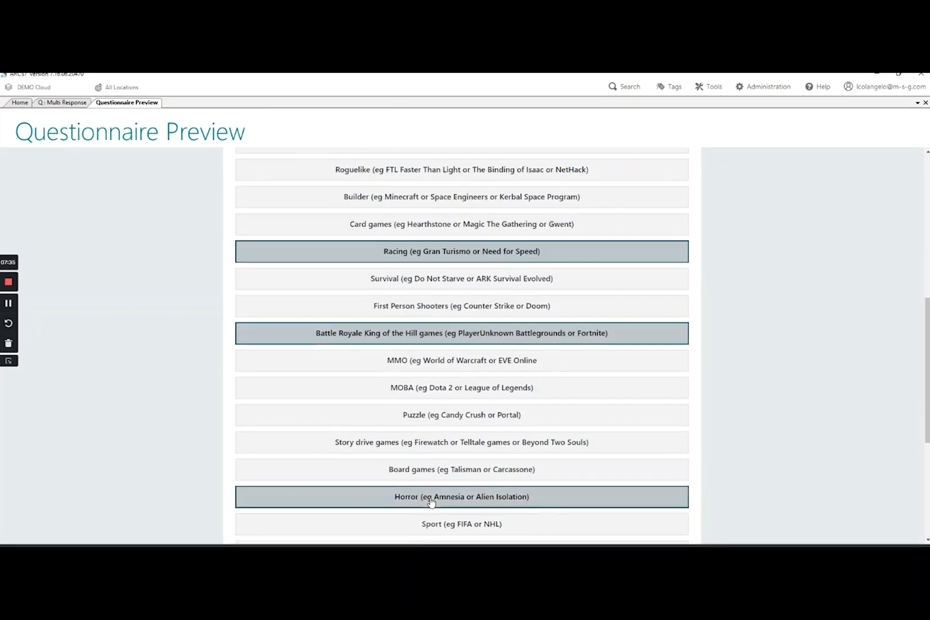
pyautogui.scroll(-2, 454, 500)
pyautogui.click(458, 508)
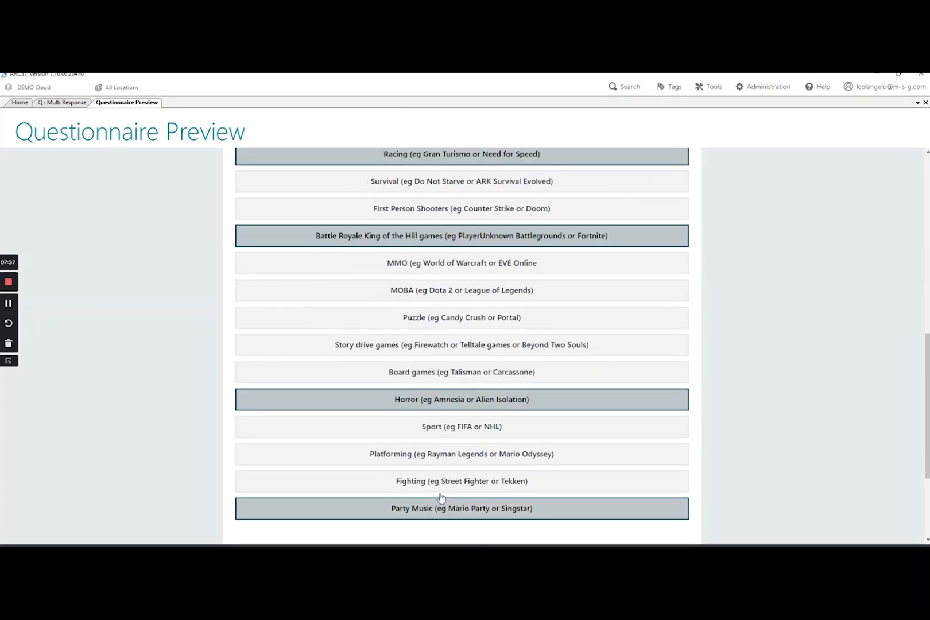
pyautogui.scroll(-3, 451, 382)
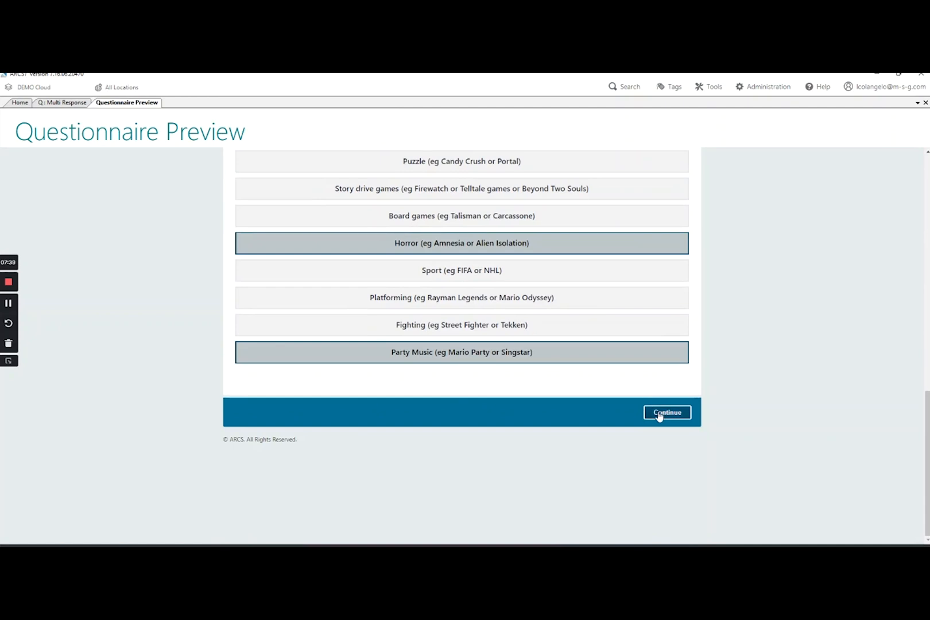
pyautogui.click(660, 413)
pyautogui.click(925, 103)
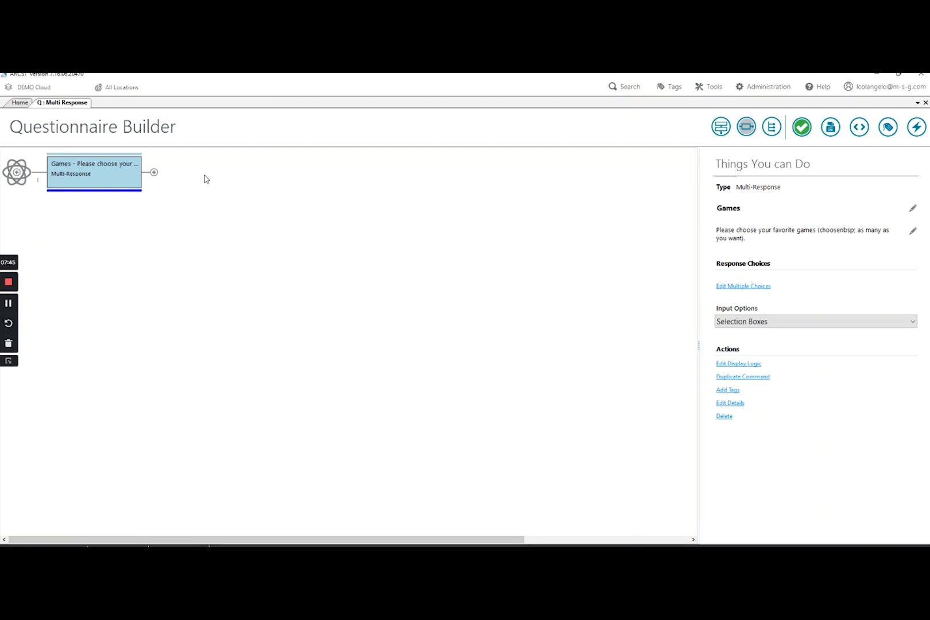
# Open a new Filter command after the Games question, examine the response variables it can filter on, and cancel it.
pyautogui.click(154, 173)
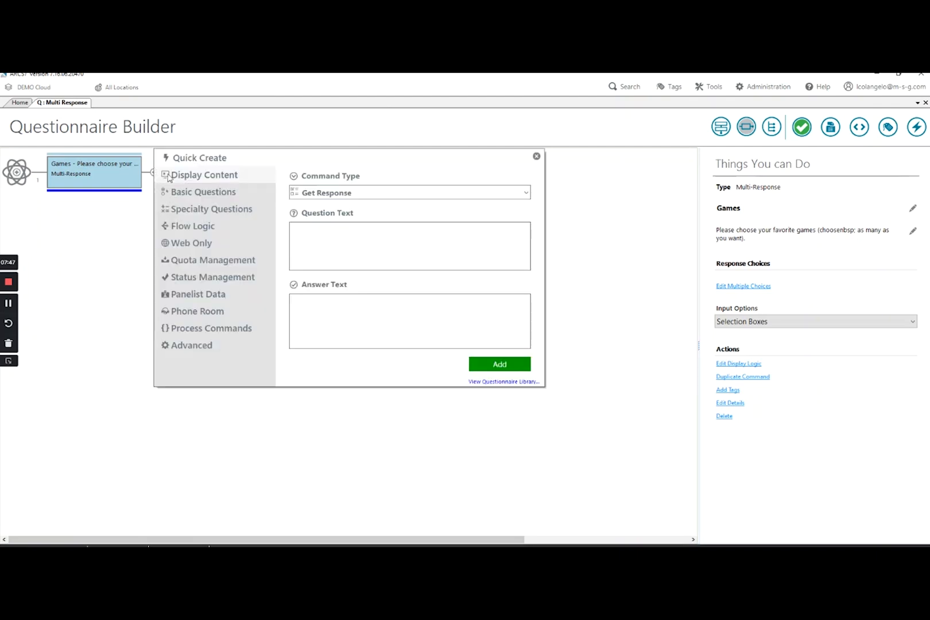
pyautogui.click(236, 226)
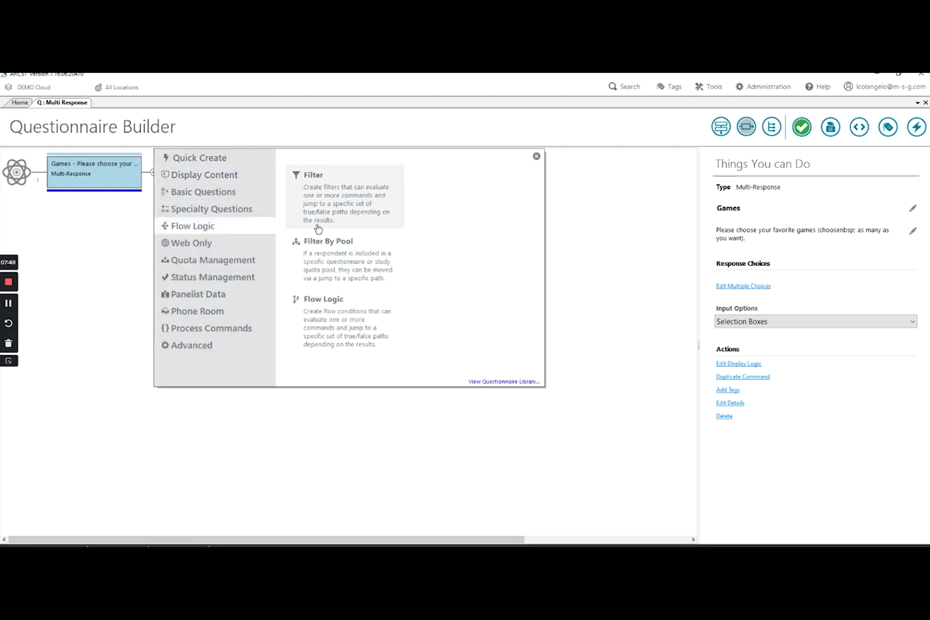
pyautogui.click(335, 200)
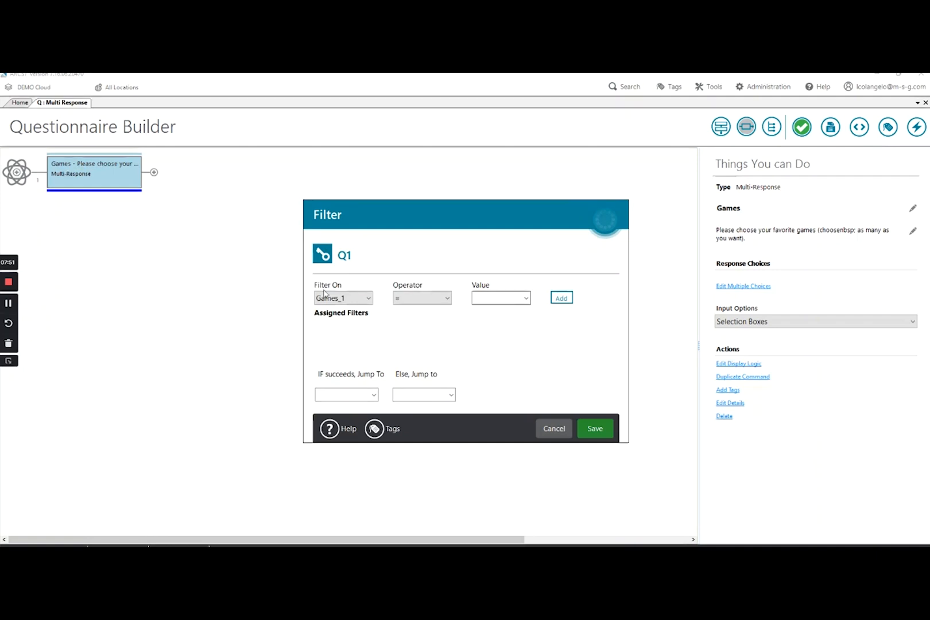
pyautogui.click(370, 298)
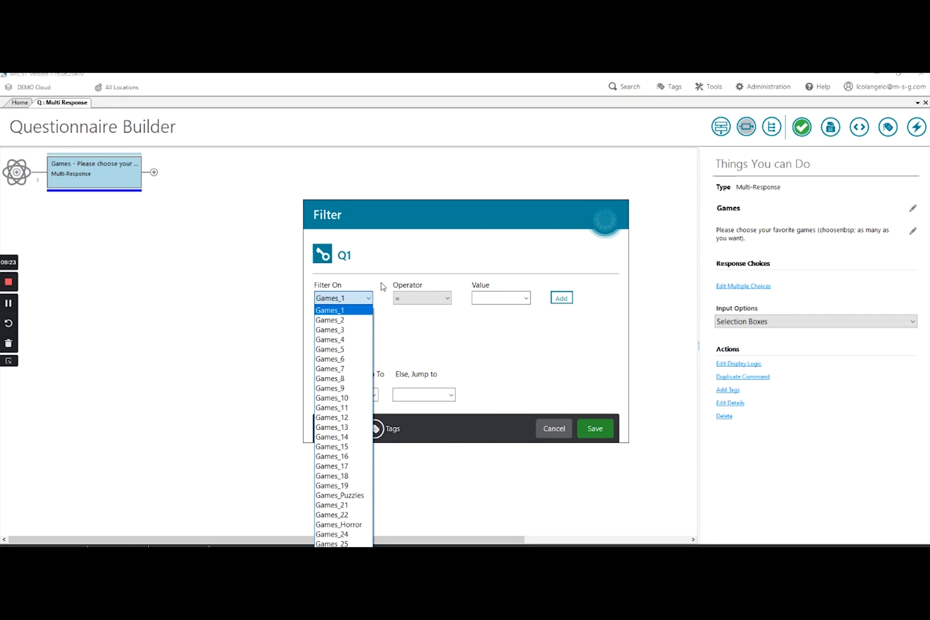
pyautogui.click(555, 429)
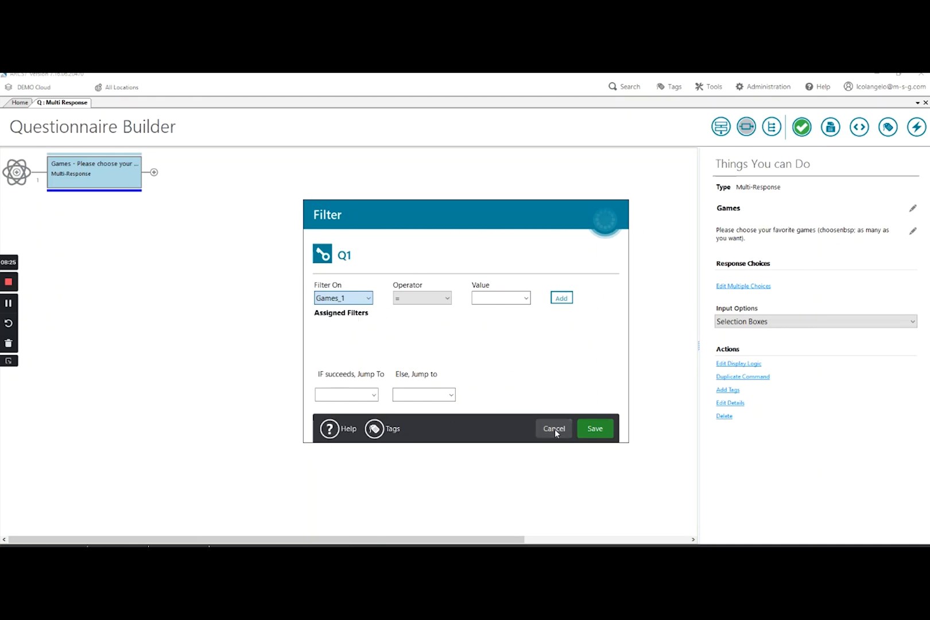
pyautogui.click(554, 428)
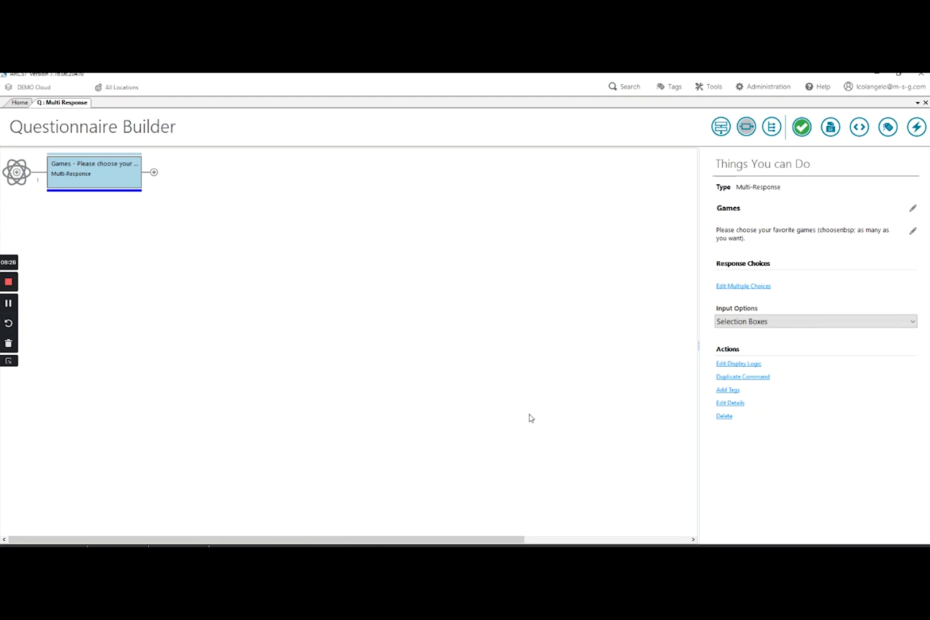
# Try a Data Link mapping the panelist attribute "Types of games really enjoyed - Puzzle" from Games_Puzzles, and discard the command.
pyautogui.click(155, 173)
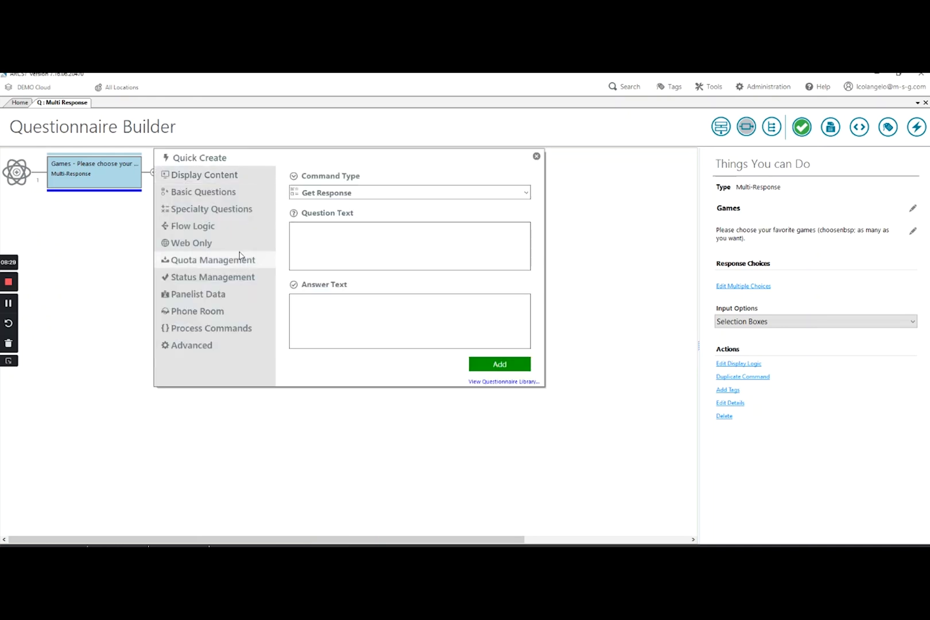
pyautogui.click(223, 298)
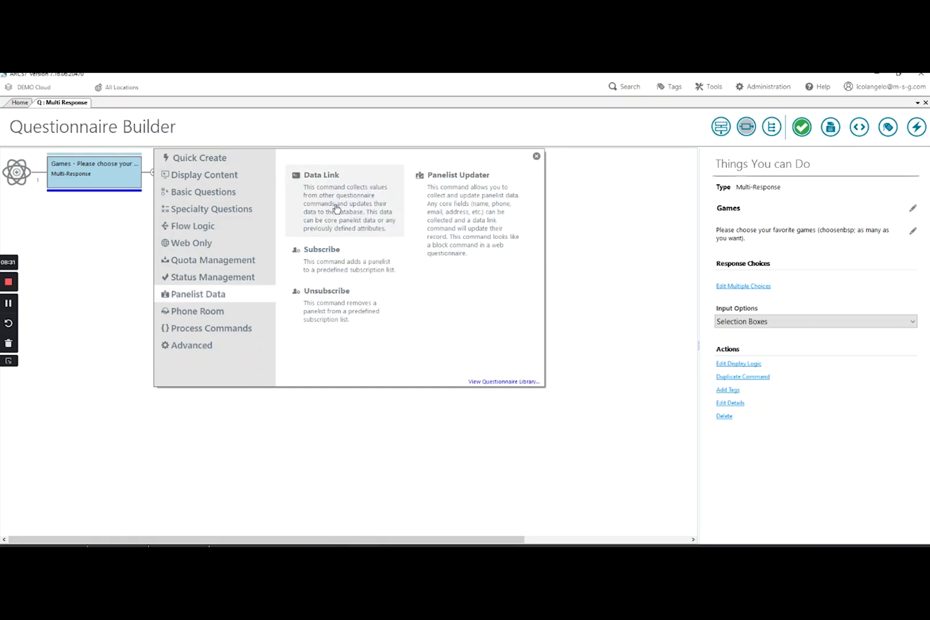
pyautogui.click(333, 207)
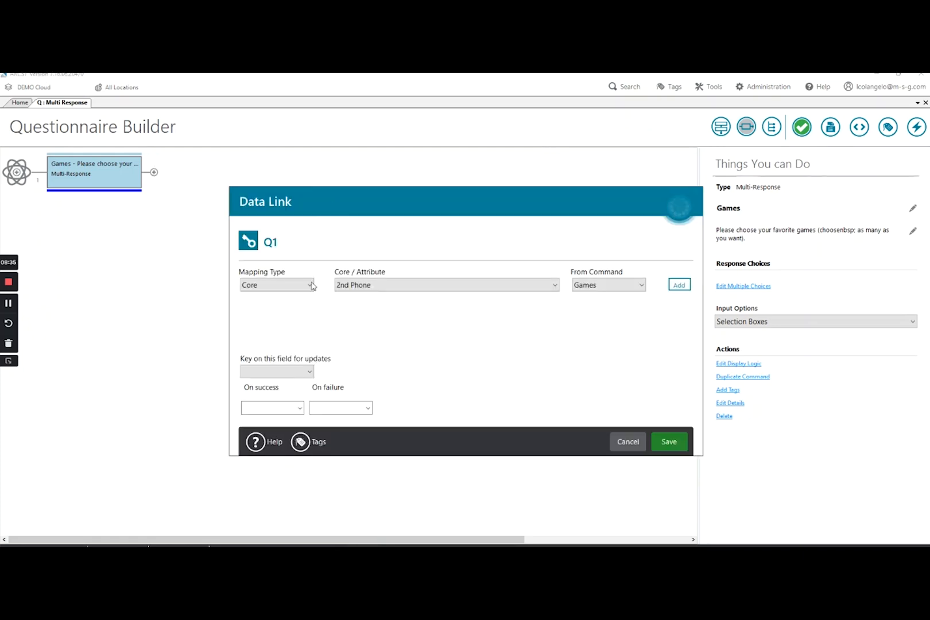
pyautogui.click(311, 284)
pyautogui.click(289, 308)
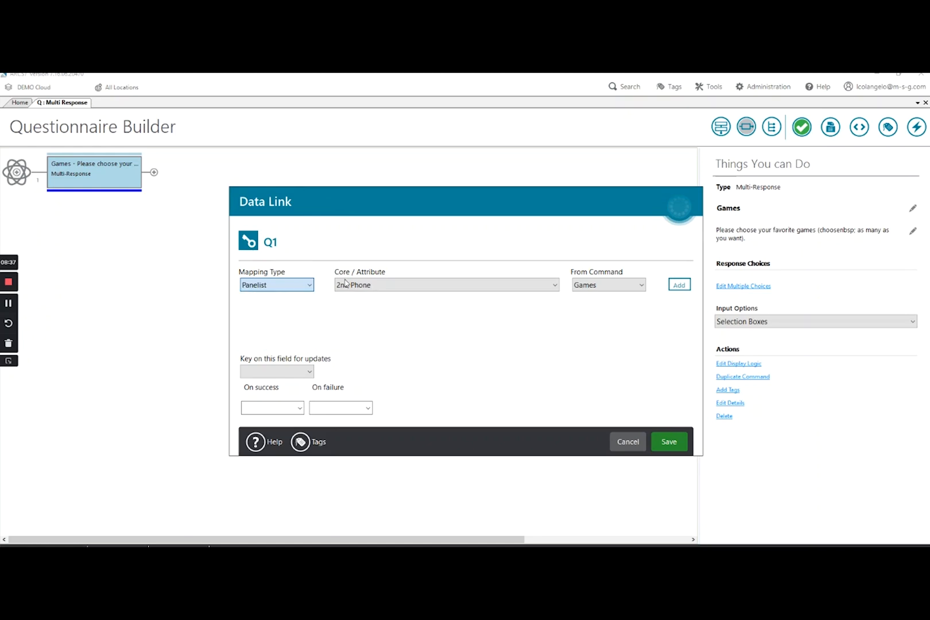
pyautogui.click(371, 287)
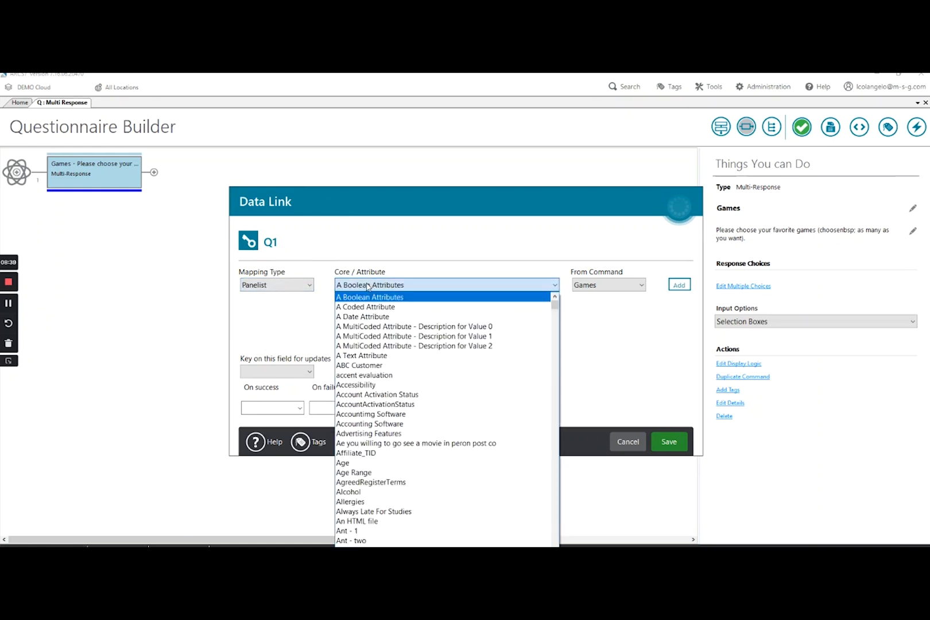
pyautogui.moveTo(556, 303); pyautogui.dragTo(555, 540)
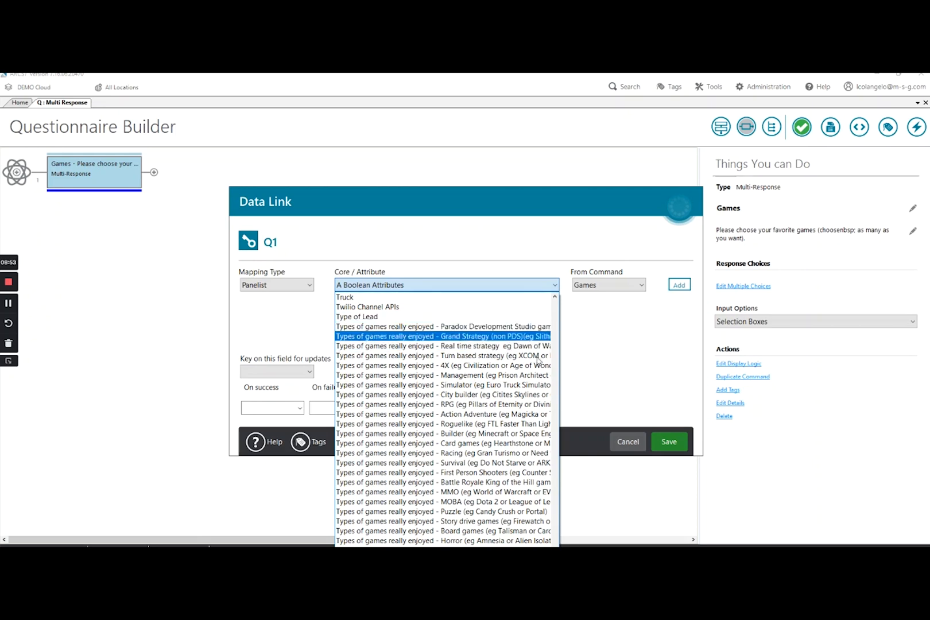
pyautogui.click(512, 512)
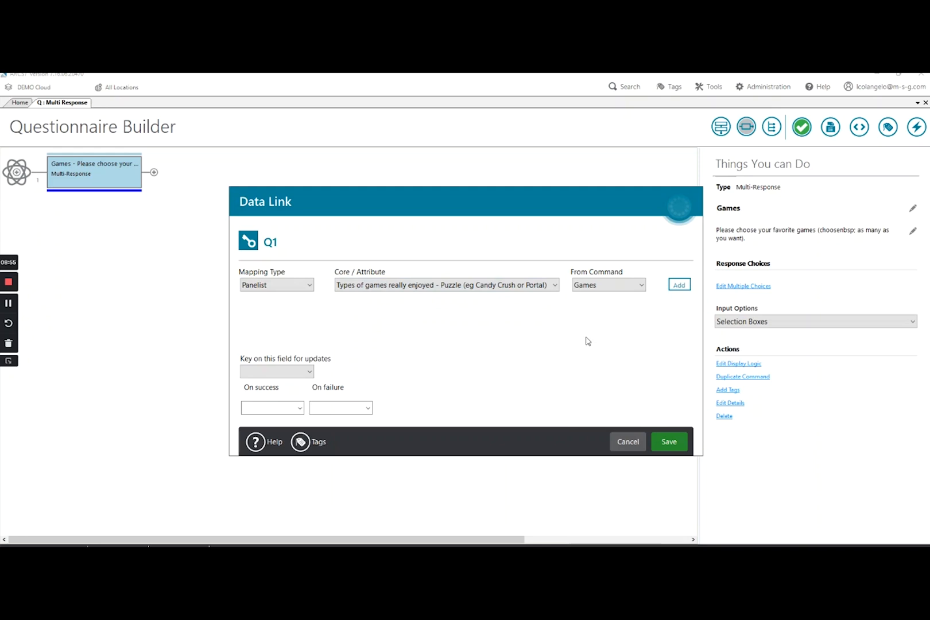
pyautogui.click(596, 286)
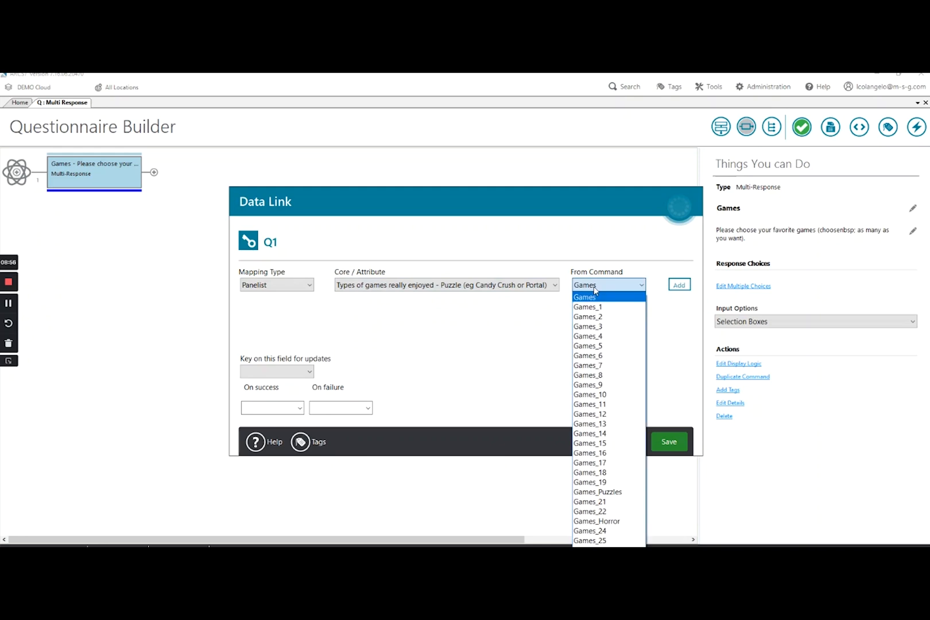
pyautogui.click(589, 494)
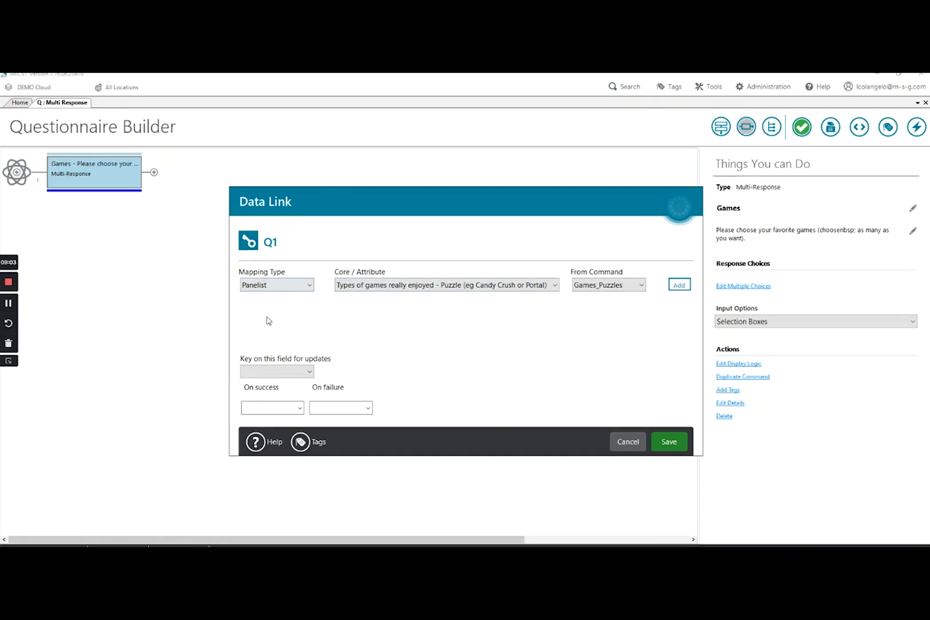
pyautogui.click(629, 442)
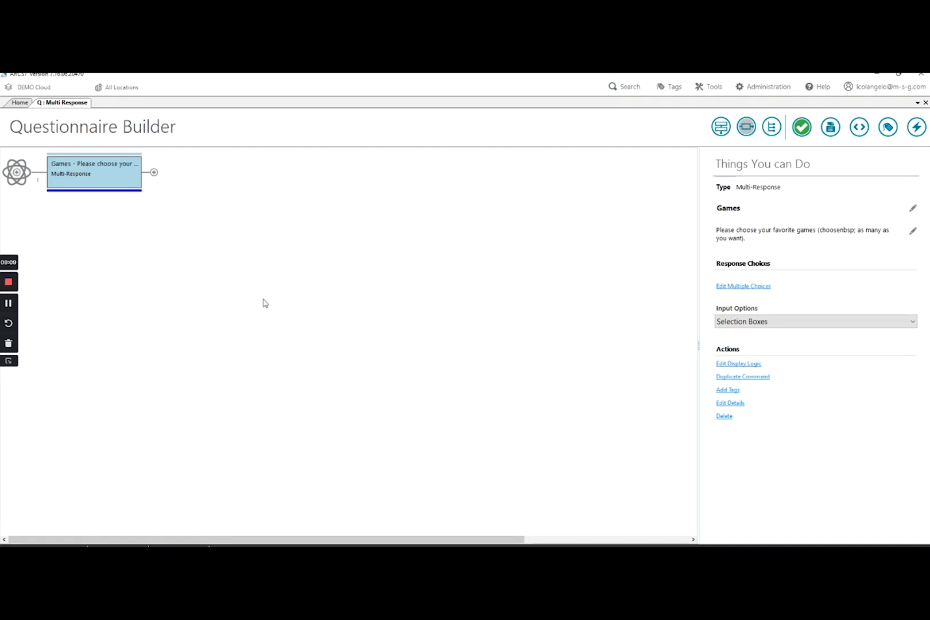
pyautogui.click(9, 283)
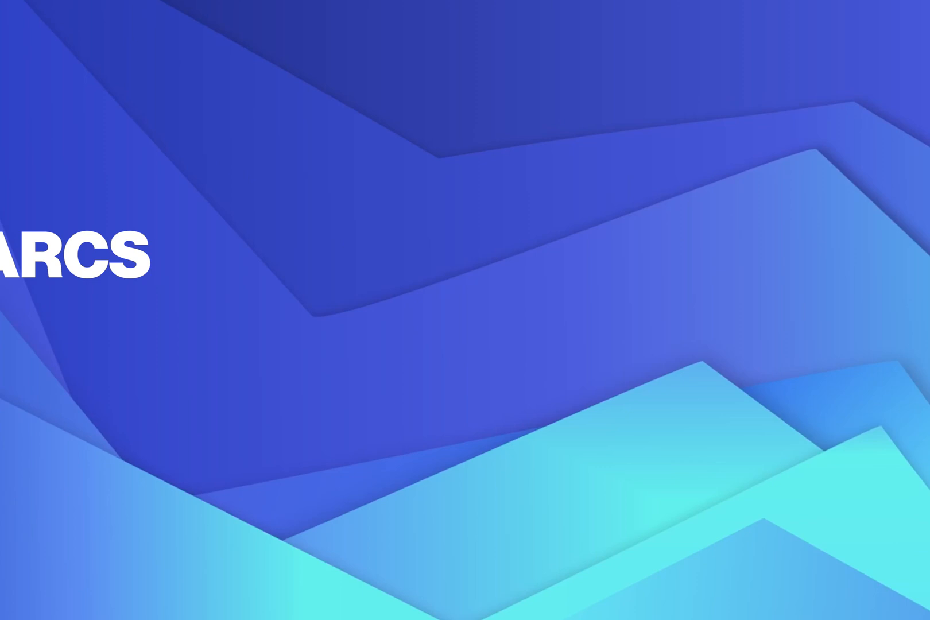